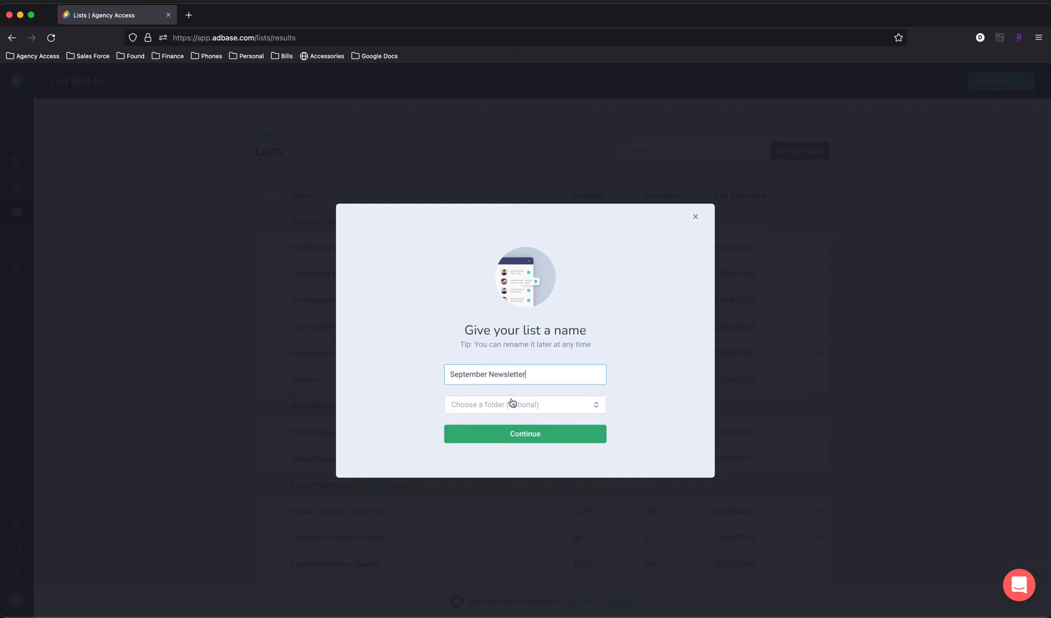
- Create the September Newsletter list without assigning it to a folder
left_click(512, 403)
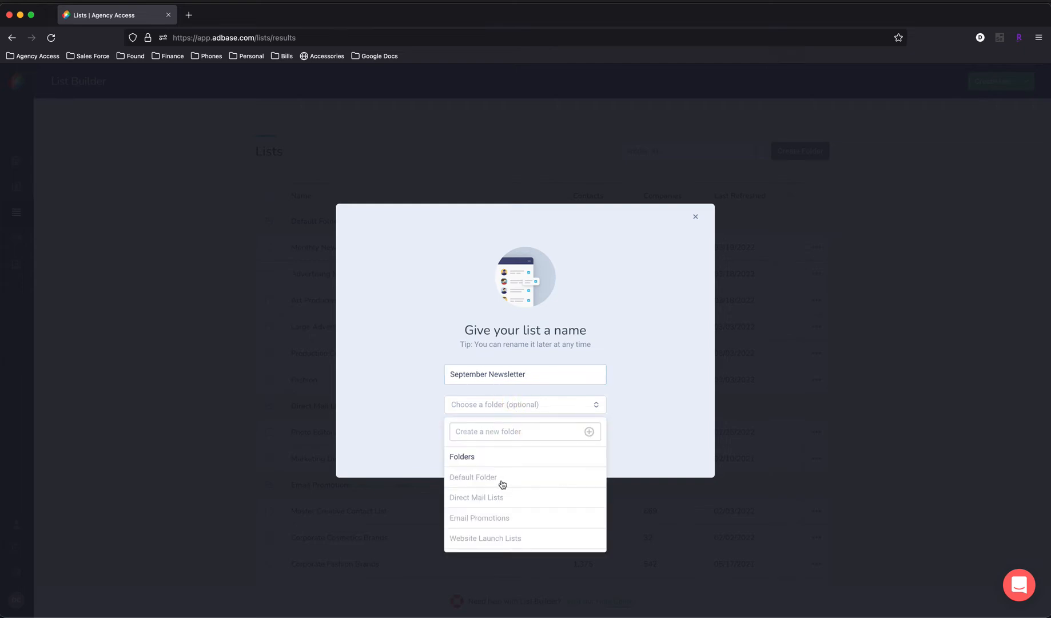
left_click(631, 436)
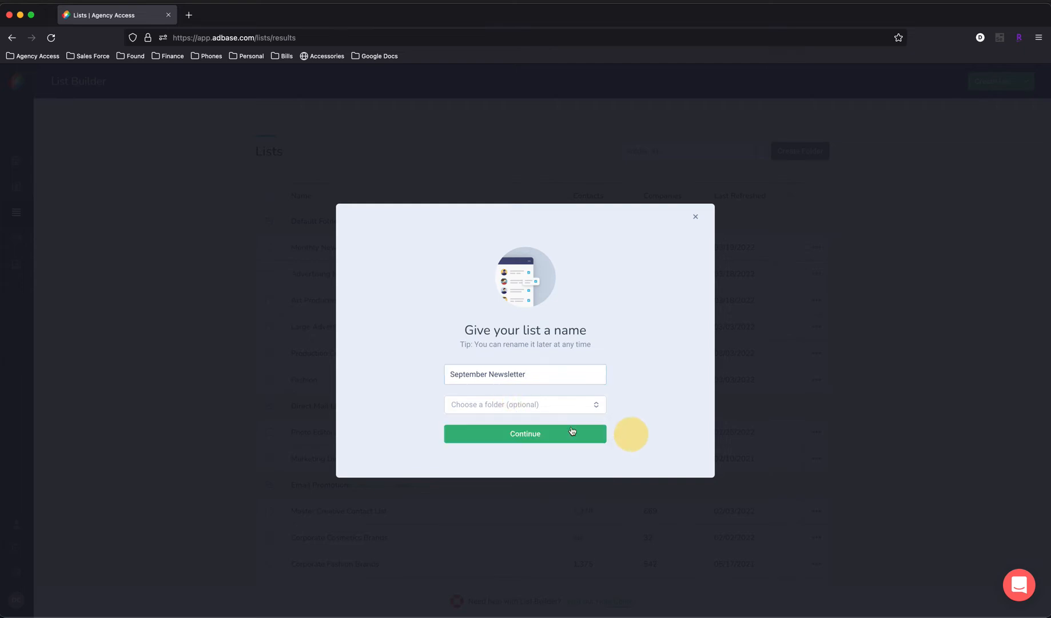
left_click(502, 436)
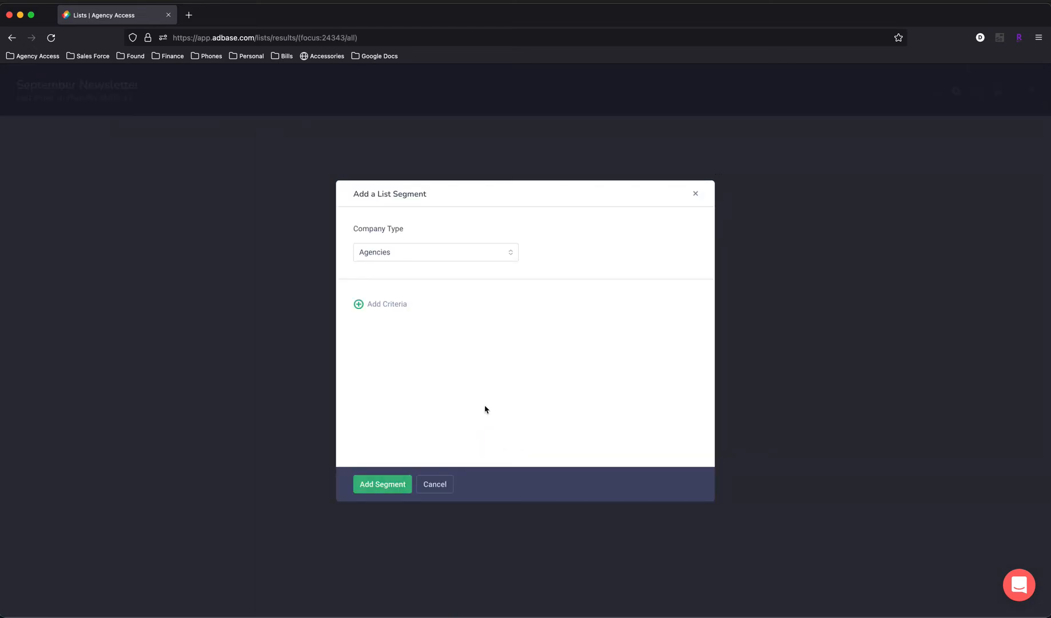
- Choose Agencies as the company type for the new list segment
left_click_drag(353, 195, 431, 193)
left_click(430, 327)
left_click(396, 258)
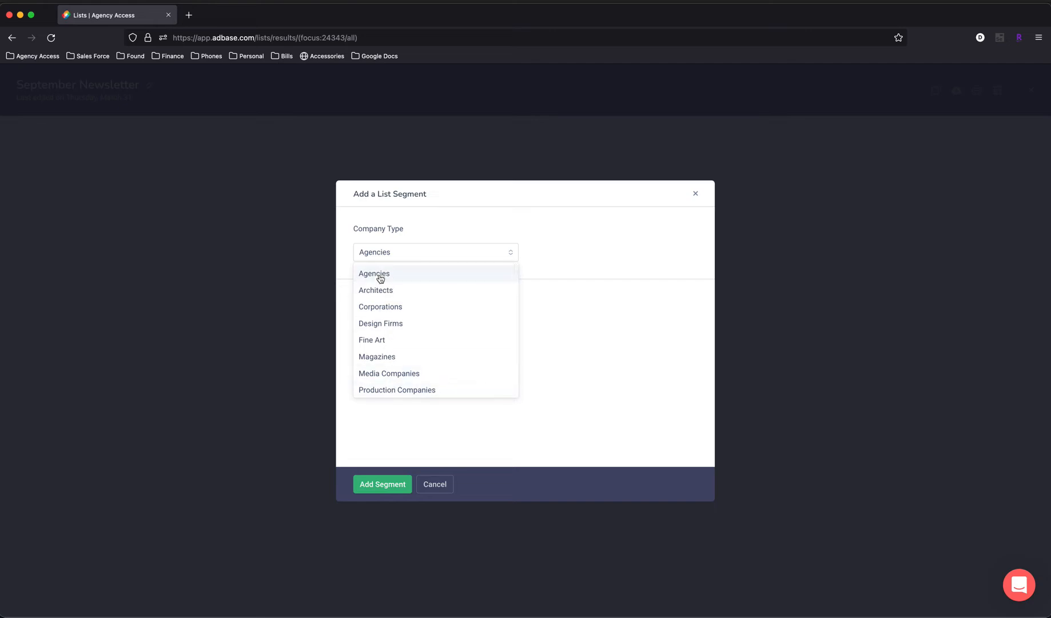
left_click(379, 275)
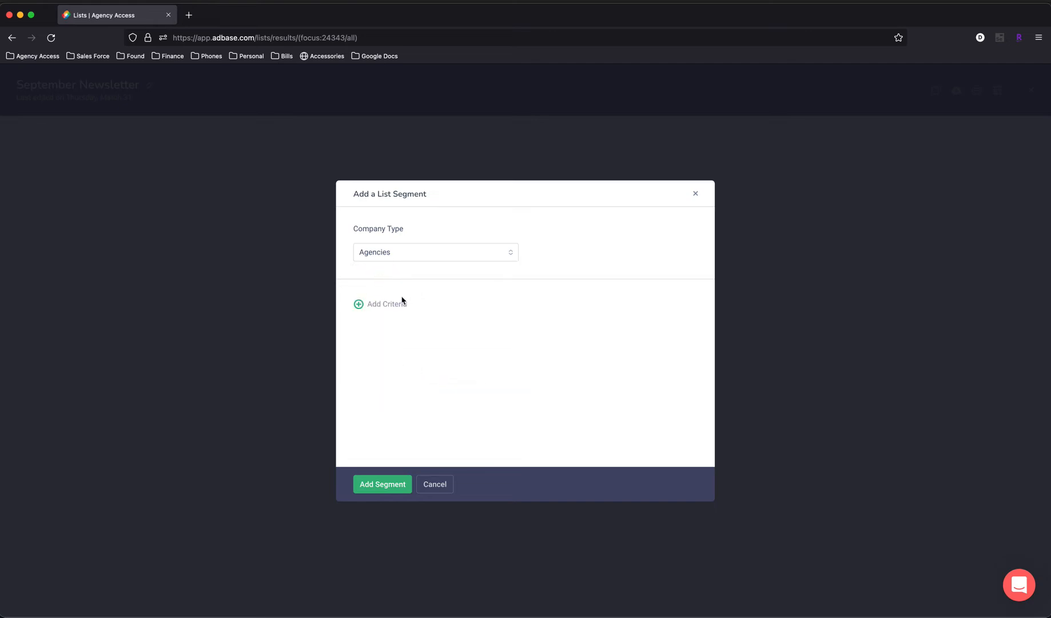
- Add a Specialty criterion to the segment and set it to Automotive
left_click(359, 307)
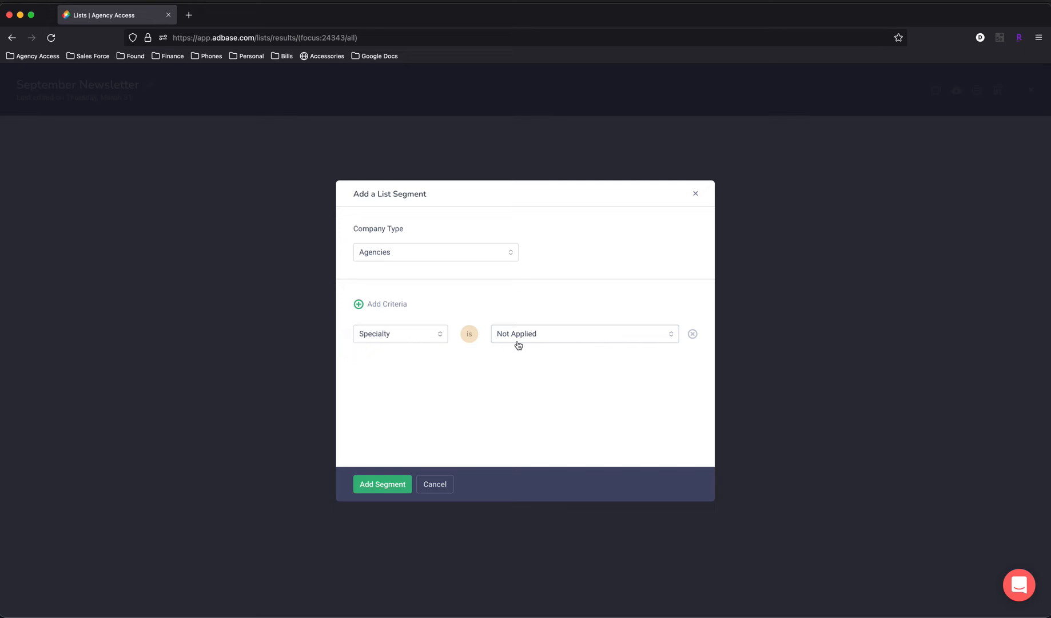
left_click(562, 337)
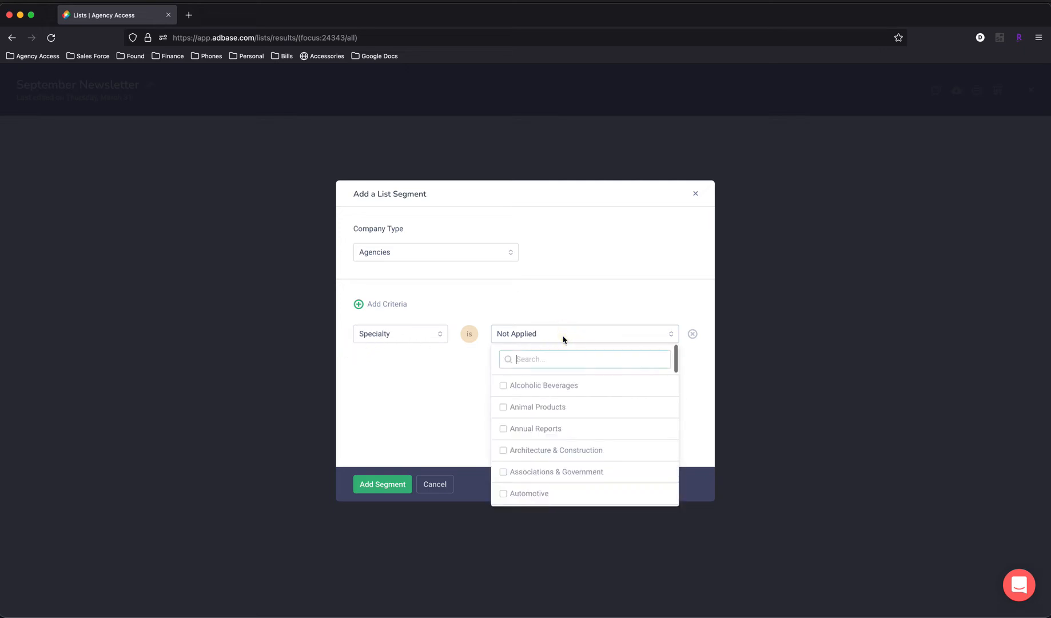
left_click(504, 495)
left_click(415, 430)
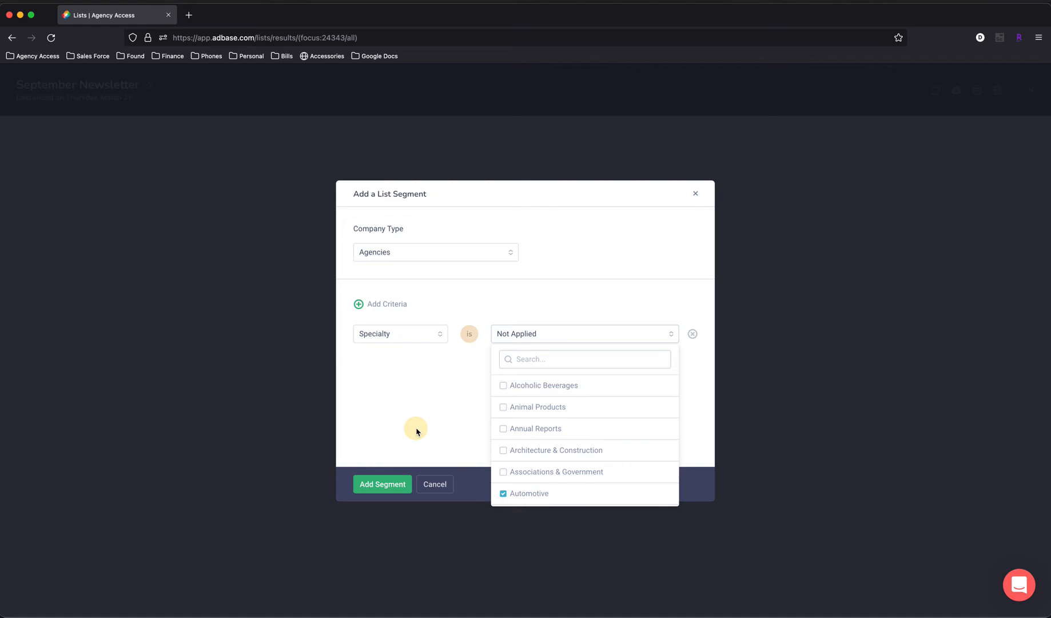
- Add three more criteria to the segment: Location, Role and Promo Preferences
left_click(376, 309)
left_click(375, 309)
left_click(376, 309)
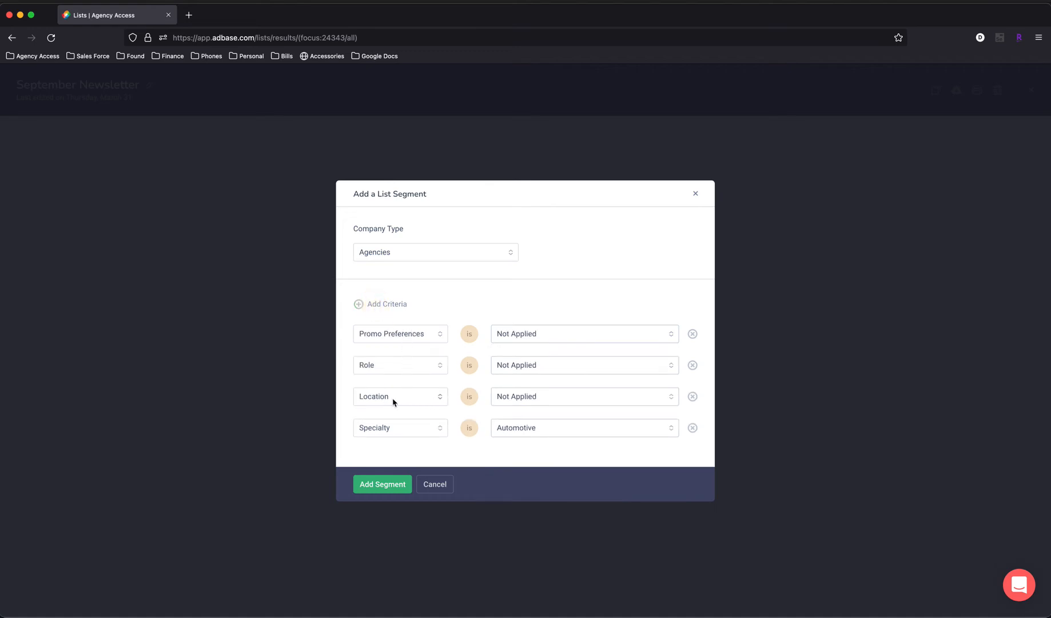
- Set the Location criterion to the Northeast region of the United States
left_click(522, 403)
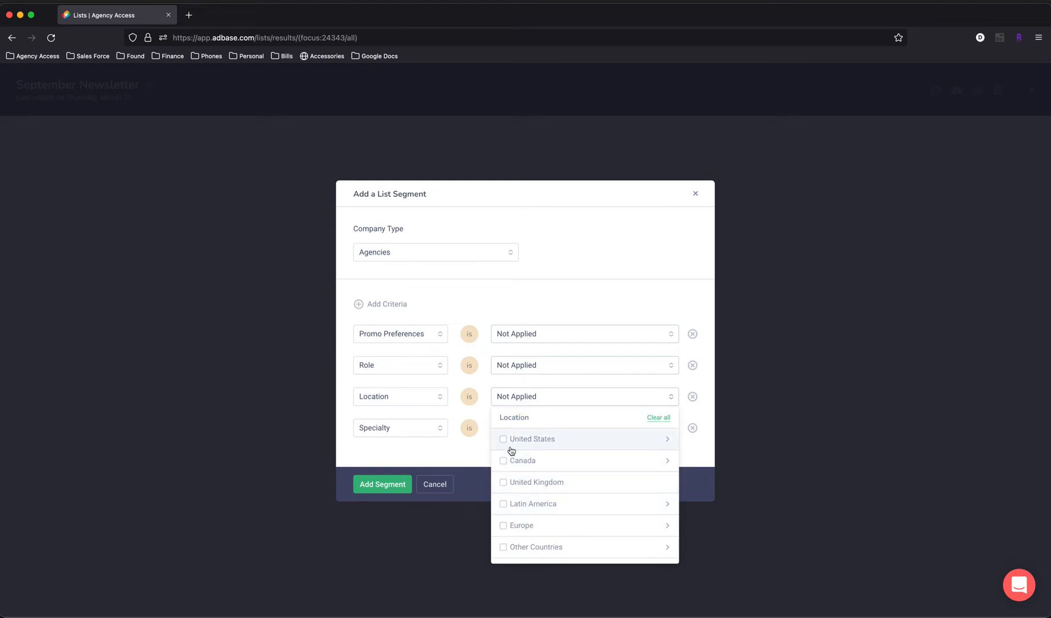
left_click(669, 442)
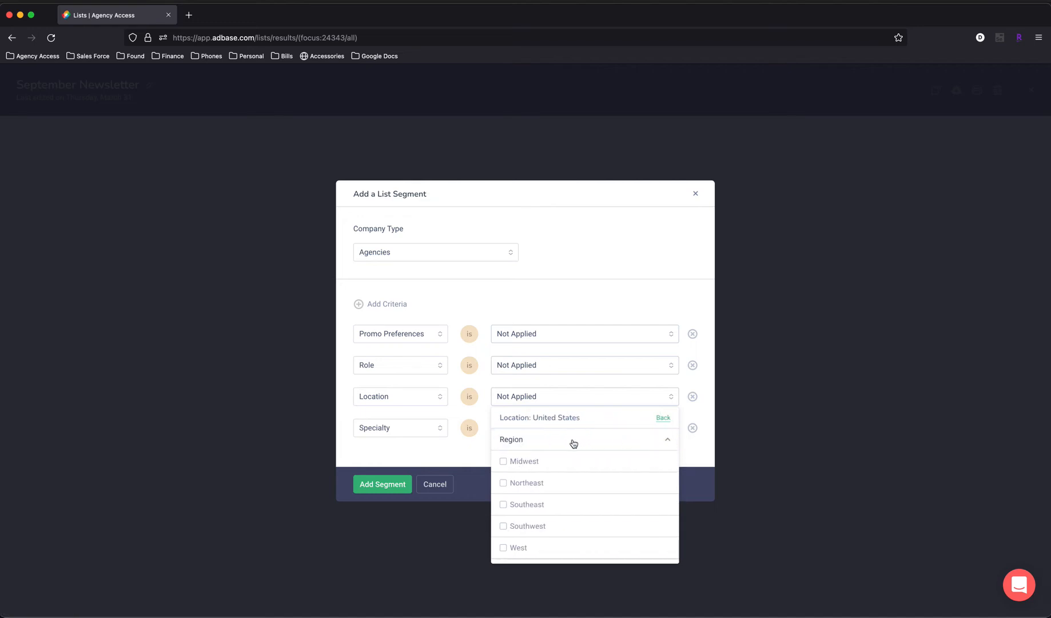
scroll(555, 456, "down", 2)
scroll(544, 486, "up", 2)
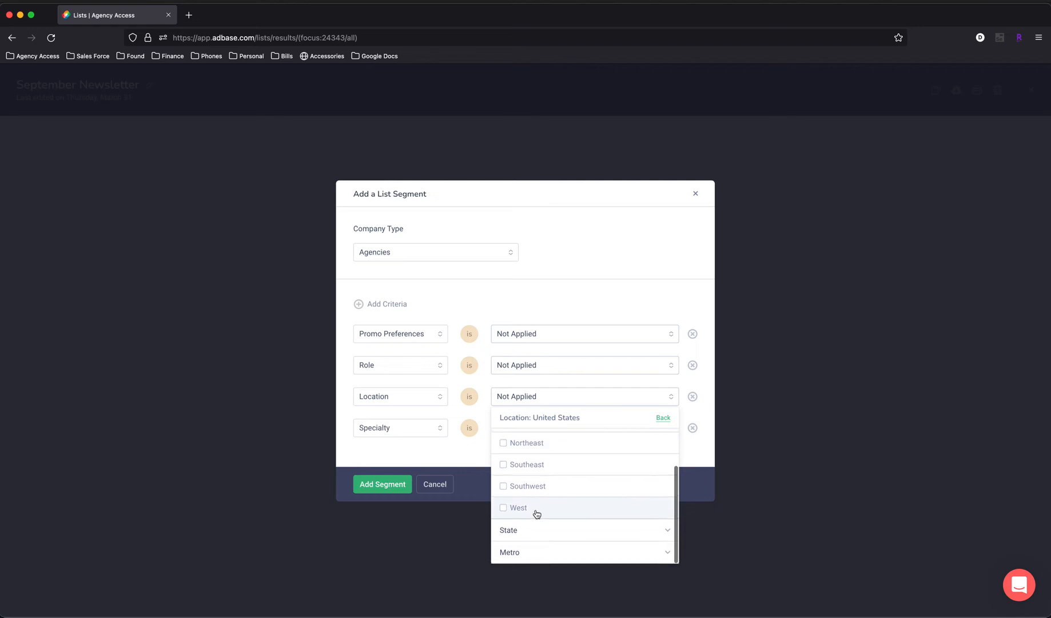
left_click(503, 484)
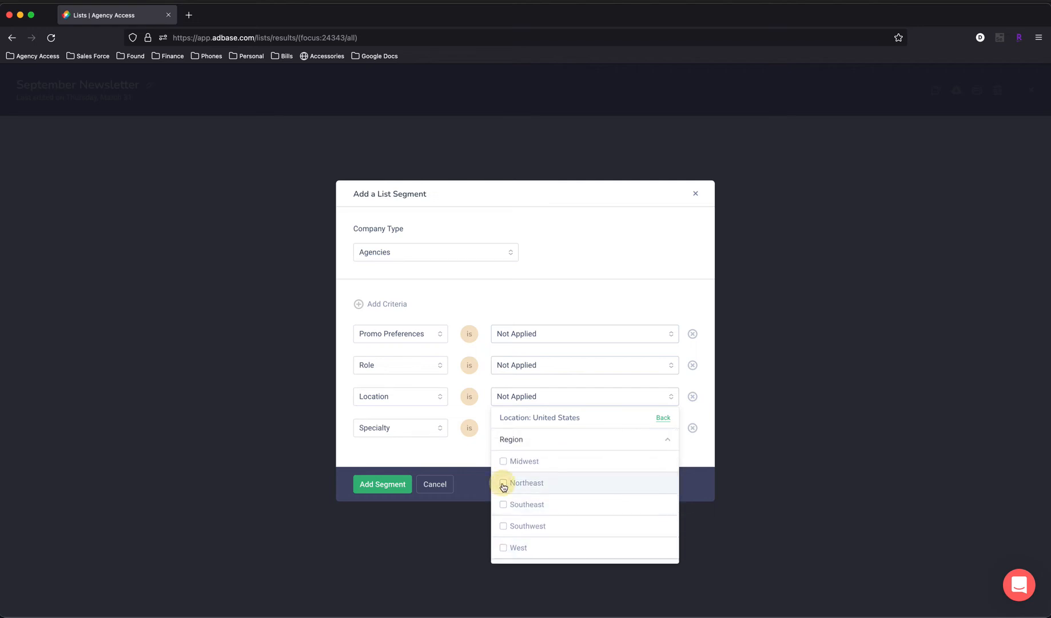
left_click(565, 290)
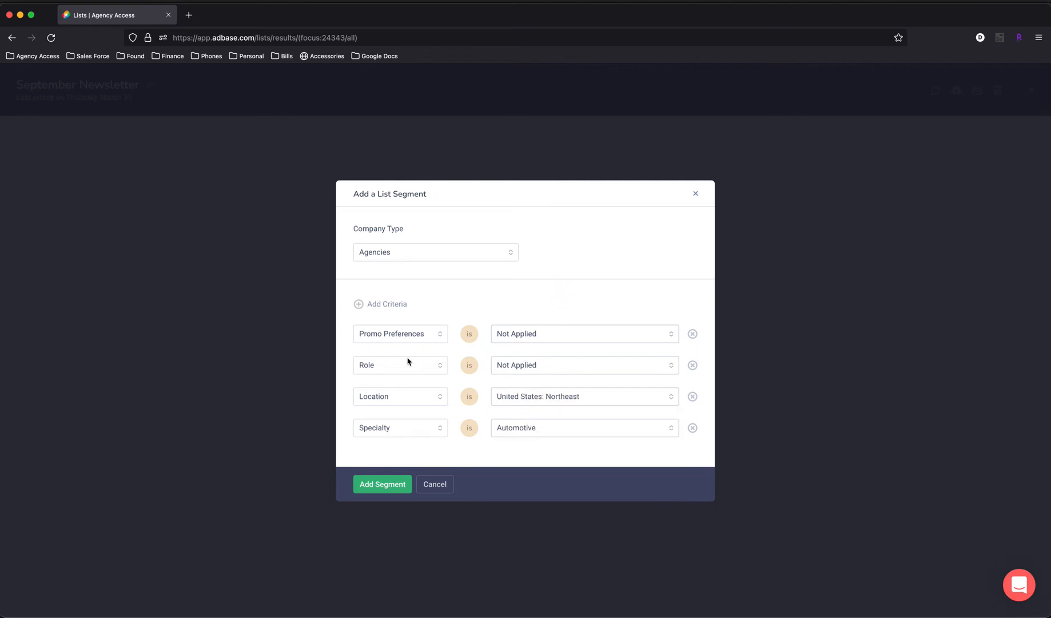
- Include Art Directors and Art Producers in the Role criterion
left_click(558, 373)
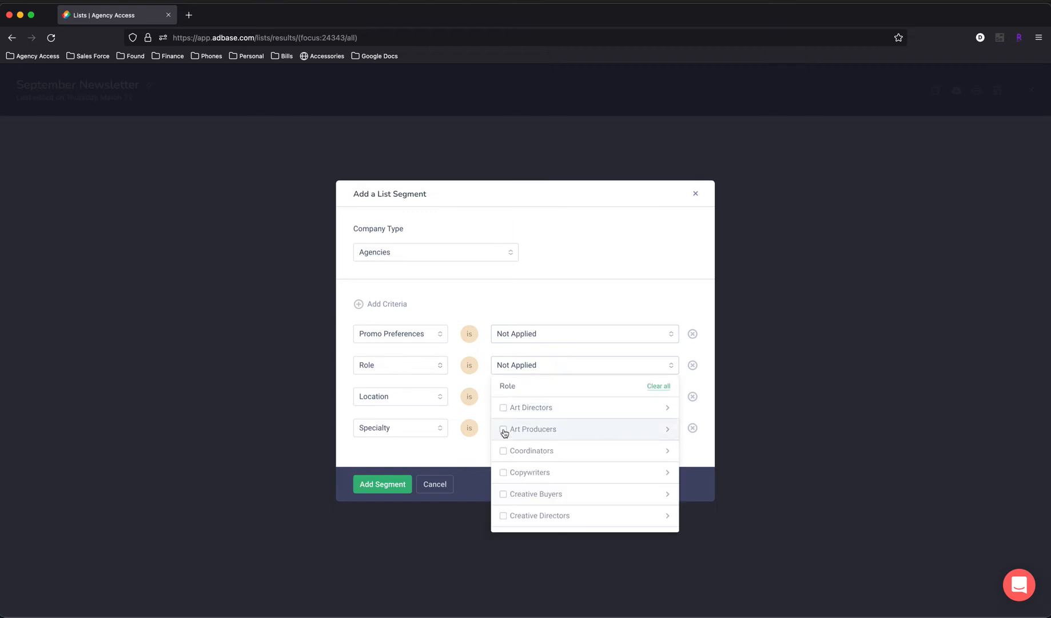
left_click(503, 407)
left_click(503, 429)
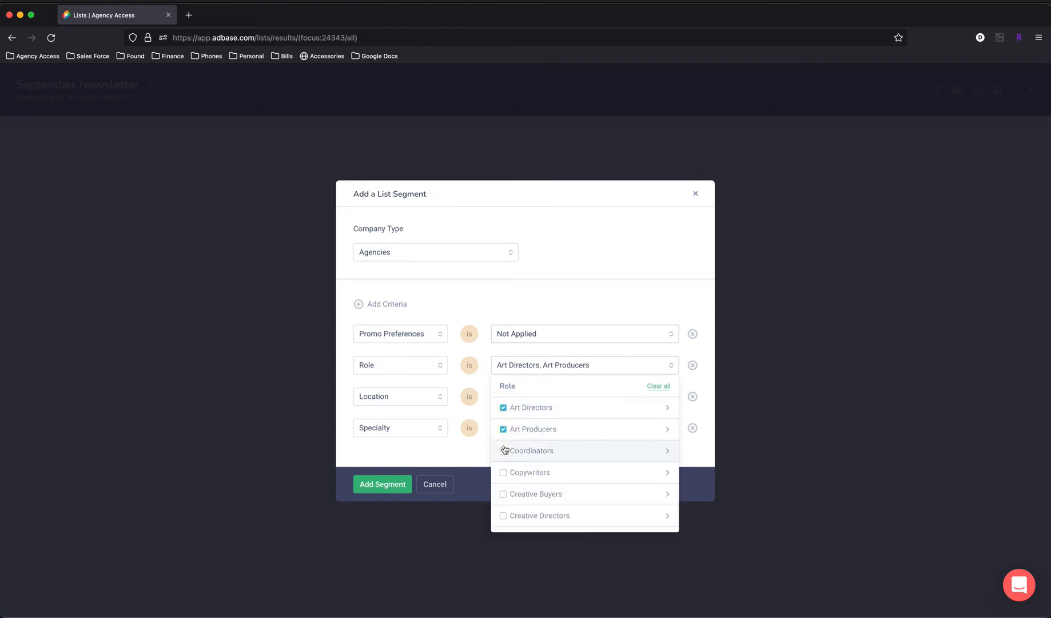
- Exclude the Junior Art Director and Interactive Art Director positions from the Art Directors role
left_click(668, 410)
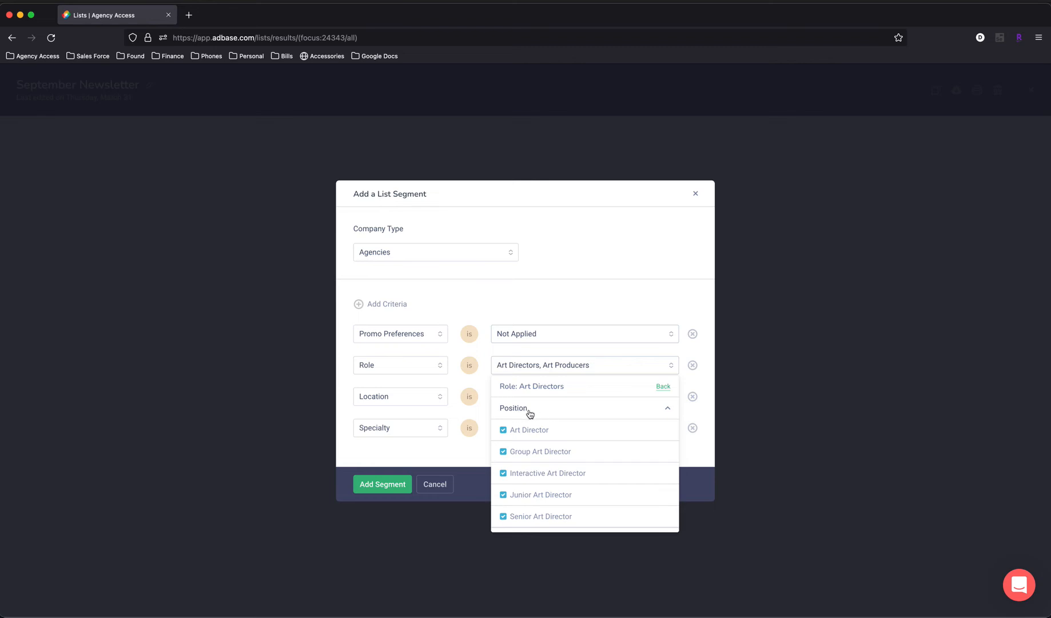
left_click(503, 495)
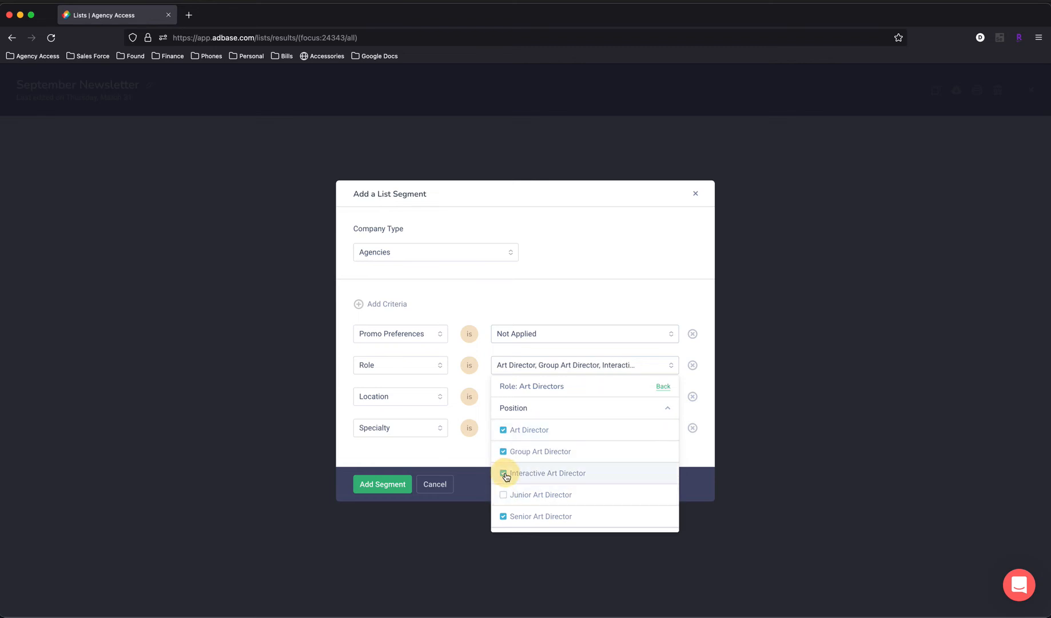
left_click(503, 473)
left_click(663, 386)
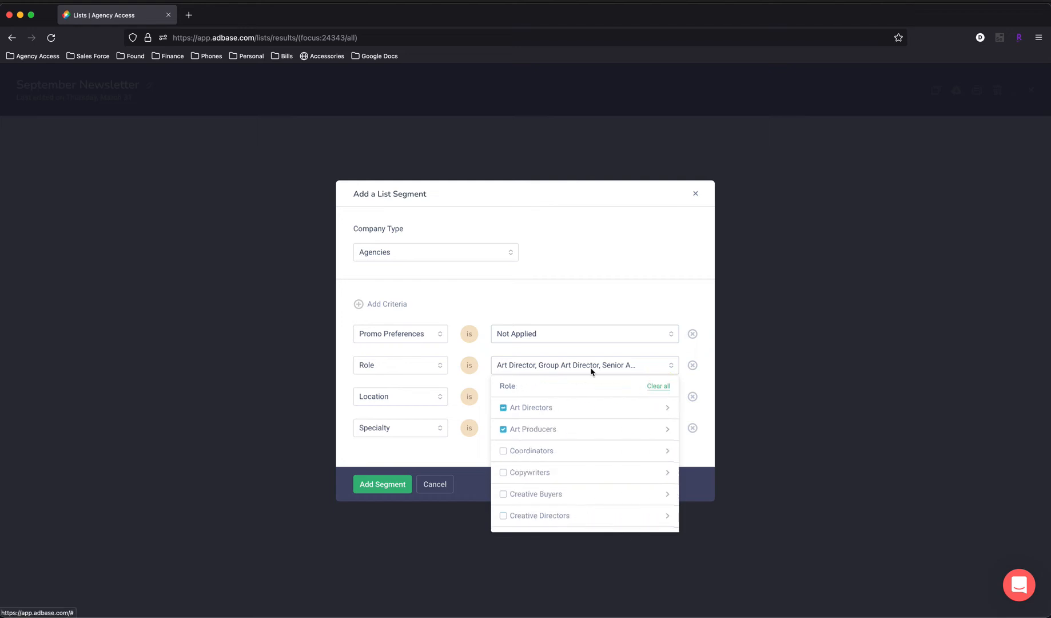
left_click(435, 321)
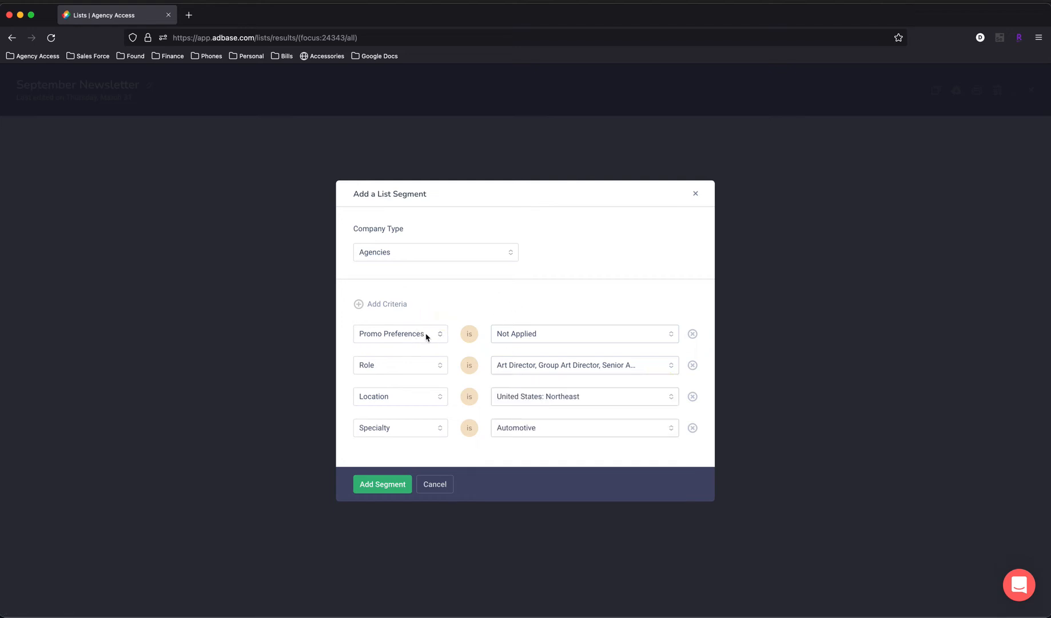
- Set Promo Preferences to Accepts email and add the completed Agencies segment to the list
left_click(610, 340)
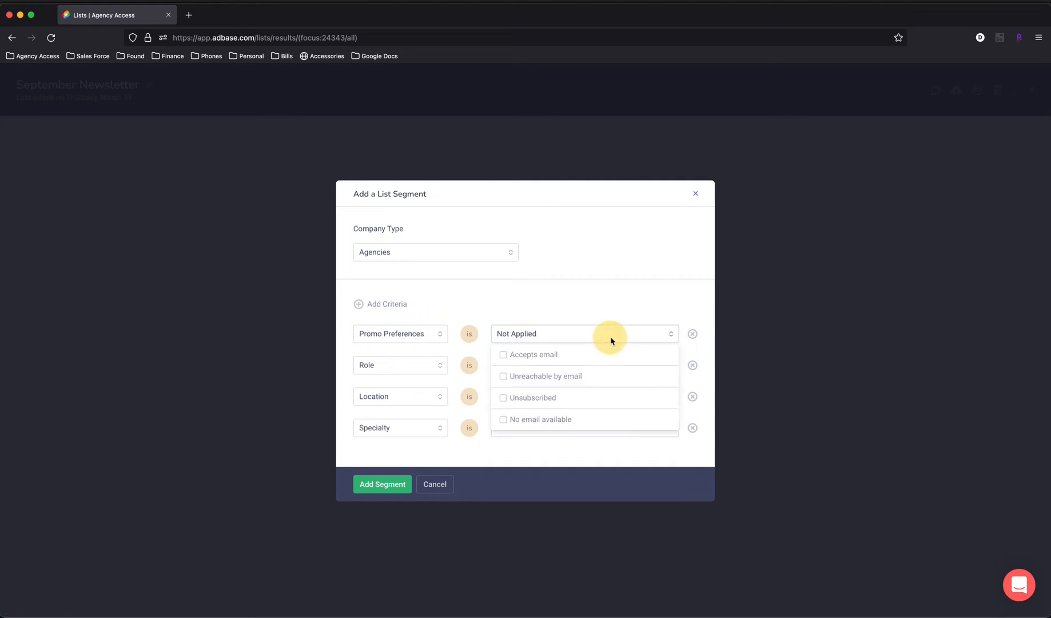
left_click(504, 355)
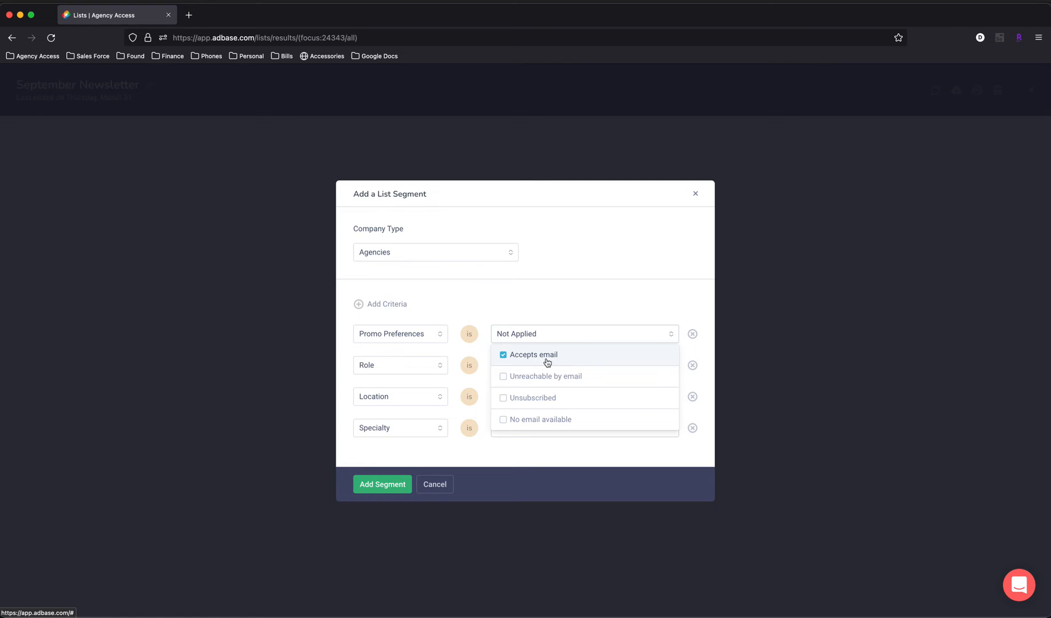
left_click(530, 465)
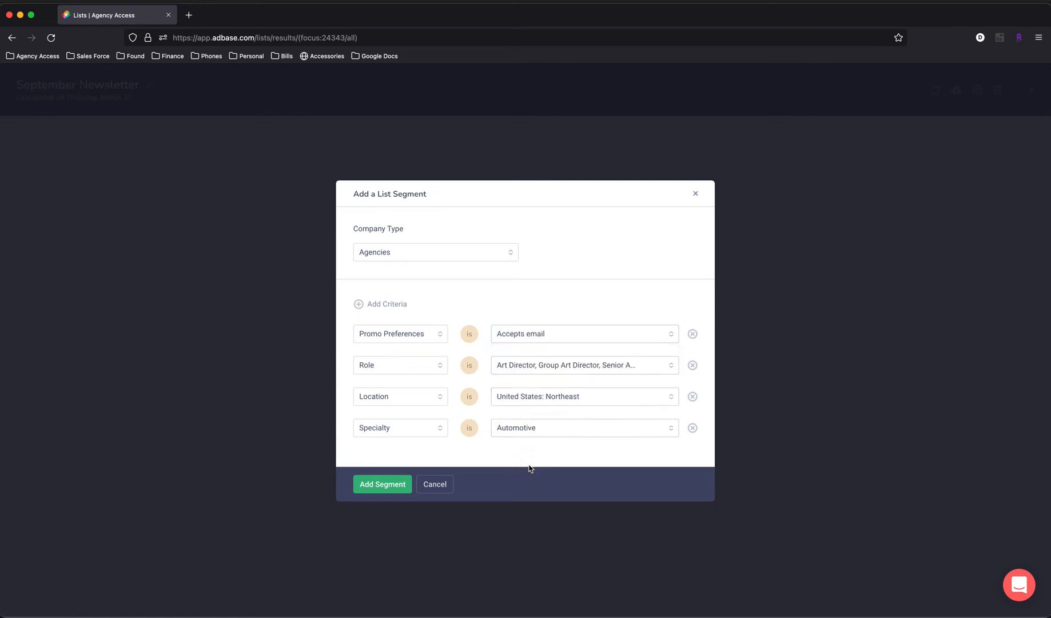
left_click(371, 488)
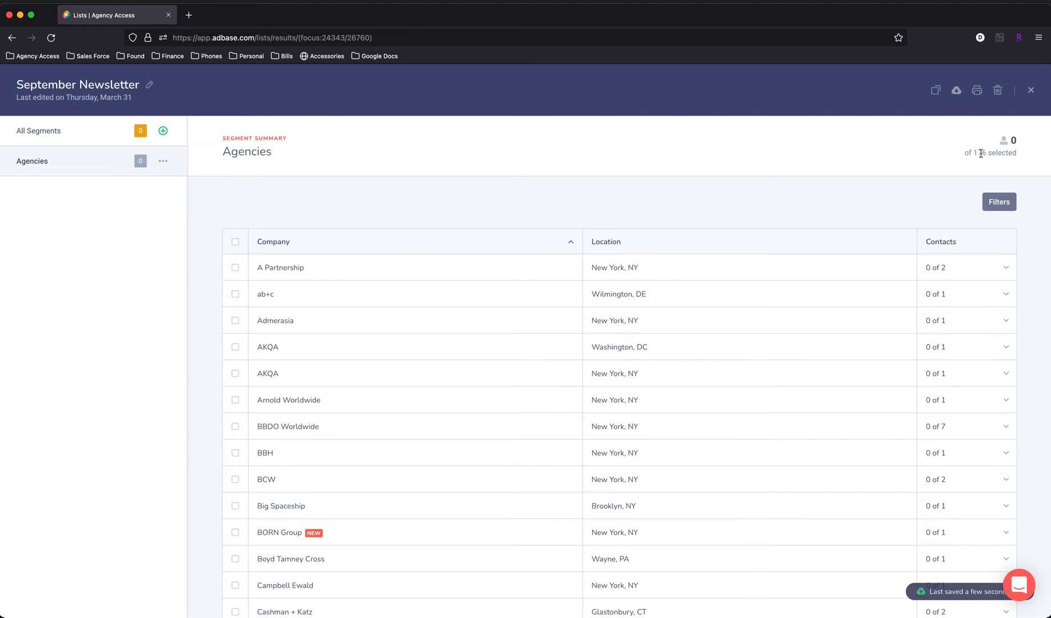
left_click_drag(1009, 140, 1016, 140)
left_click(163, 161)
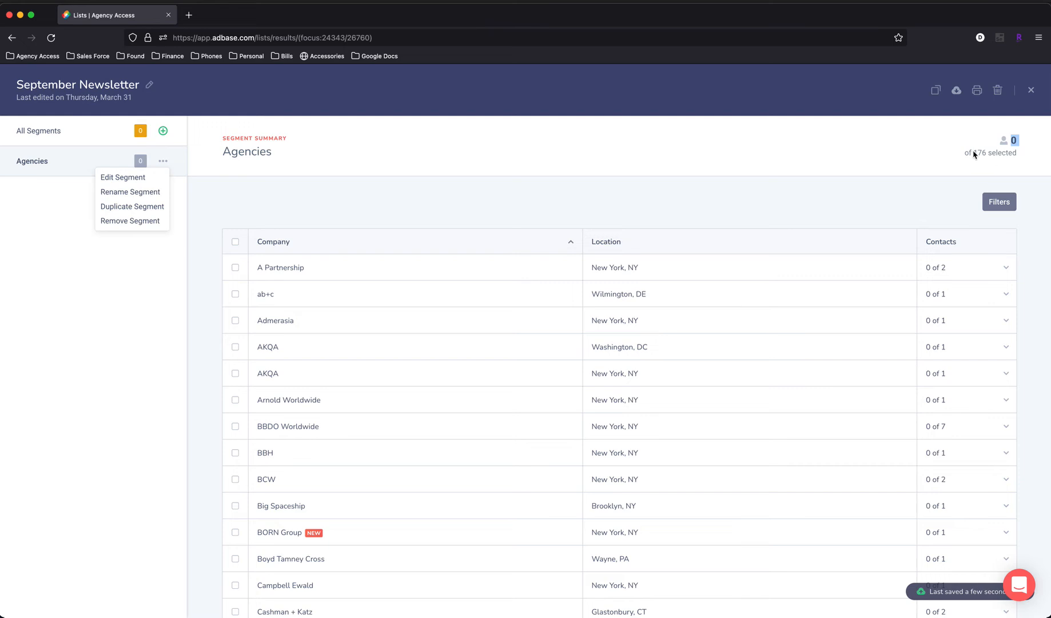
left_click(601, 145)
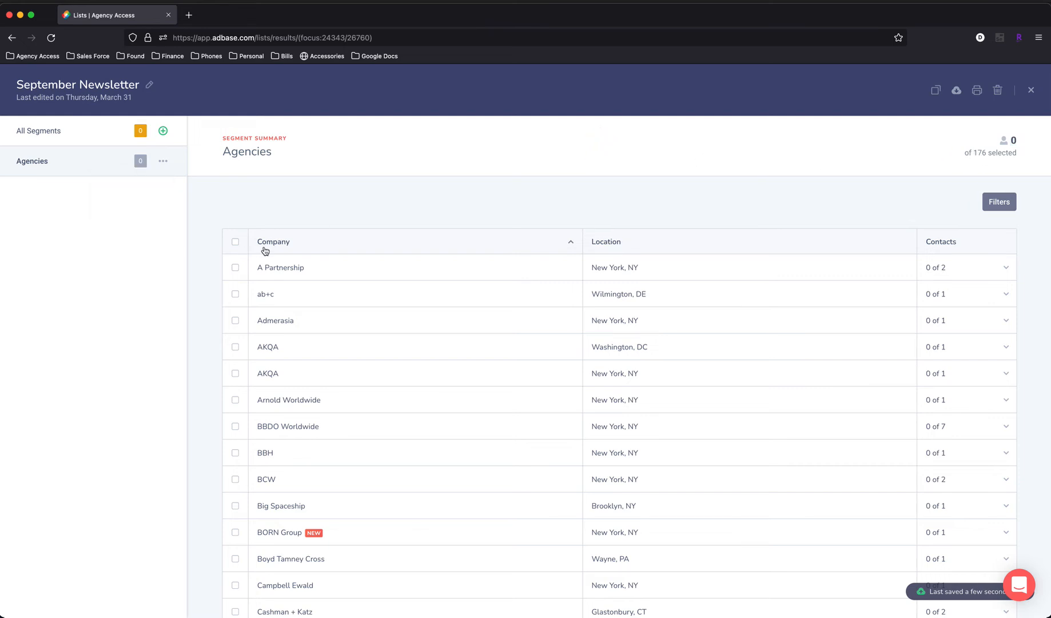
- Select all companies in the Agencies segment so that all their contacts are included in the list
scroll(263, 252, "down", 2)
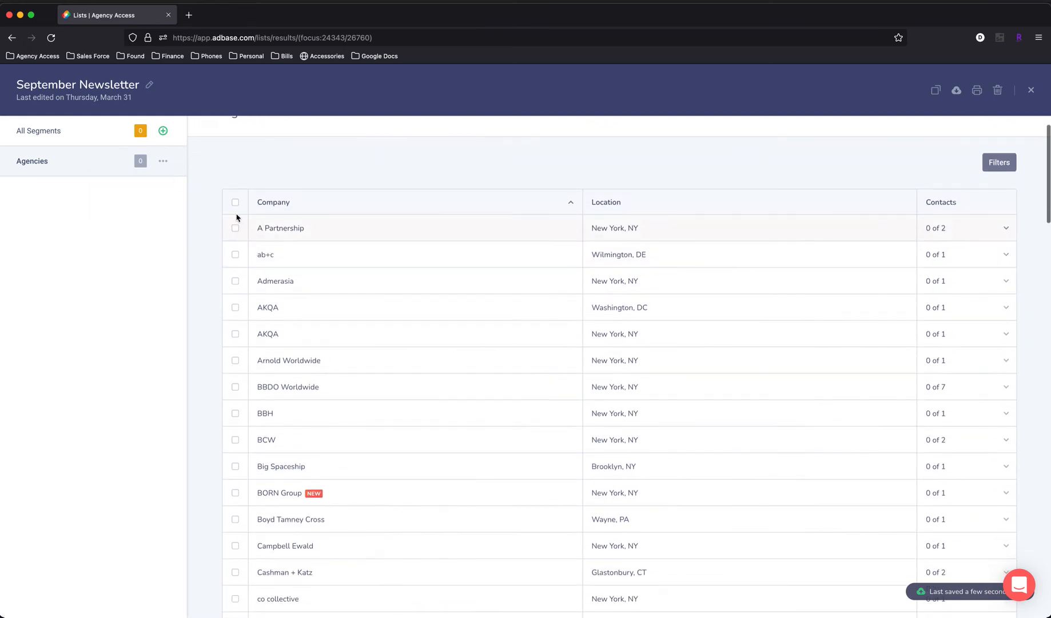
left_click(235, 203)
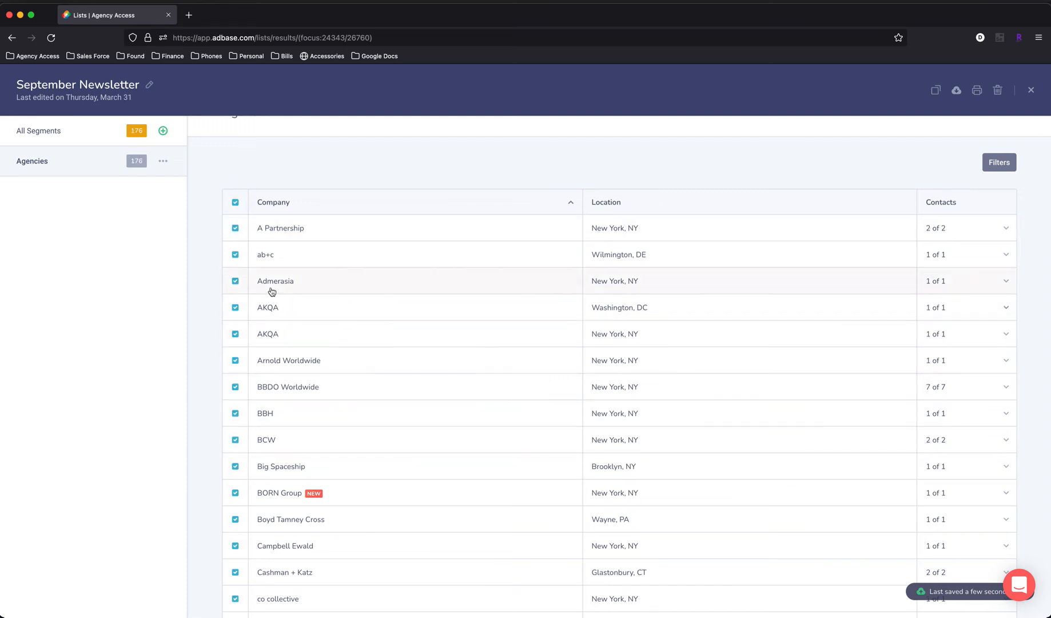
- Review A Partnership's company details, covering its profile, specialties, contacts, brands and history, and close them
left_click(291, 228)
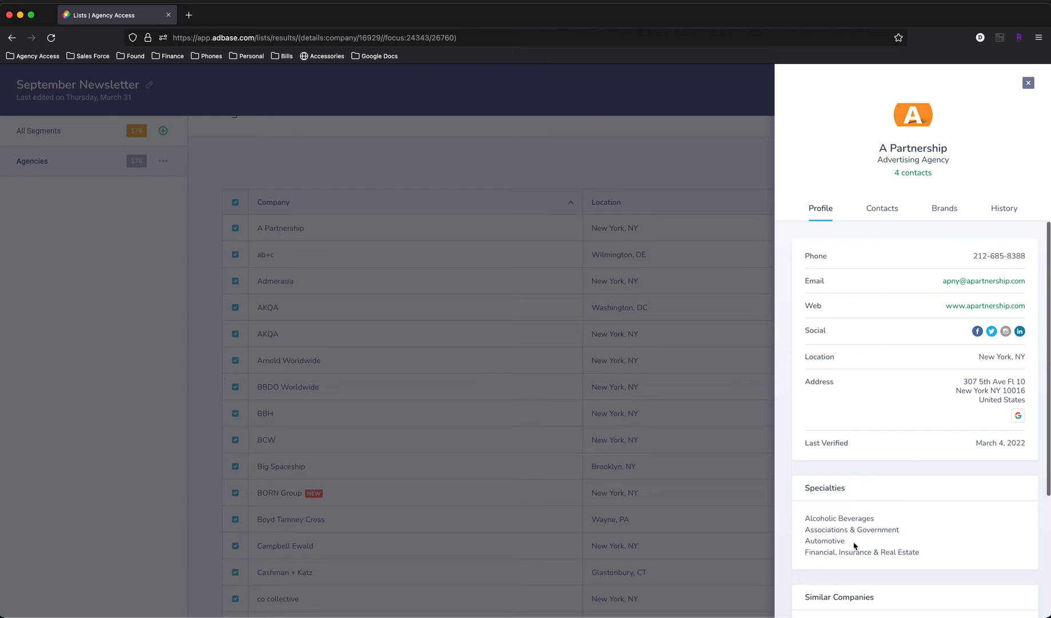
scroll(854, 545, "down", 2)
scroll(892, 509, "up", 2)
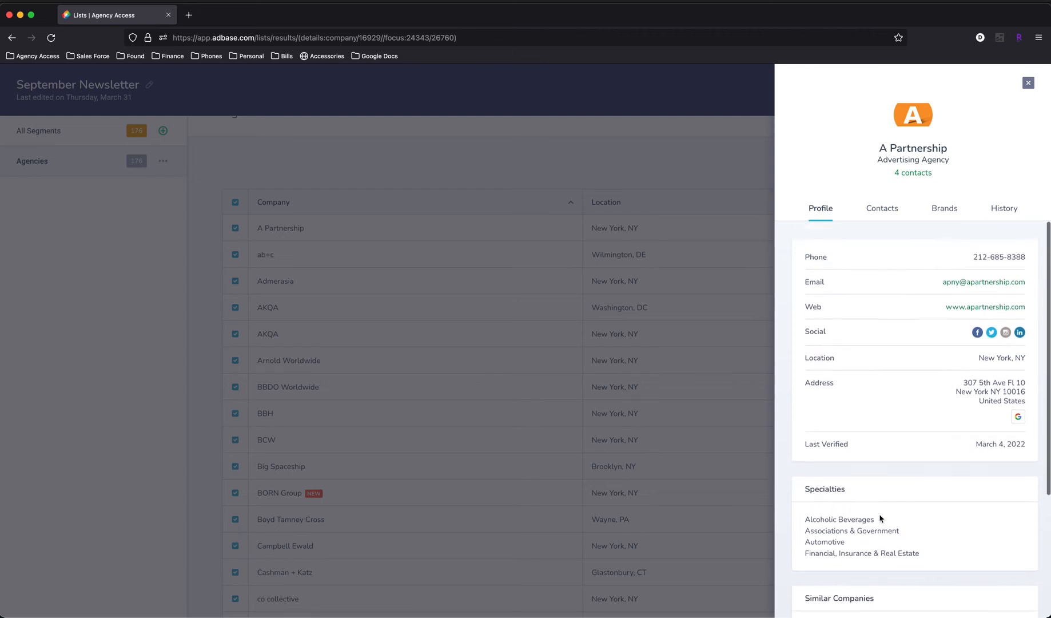
left_click(880, 212)
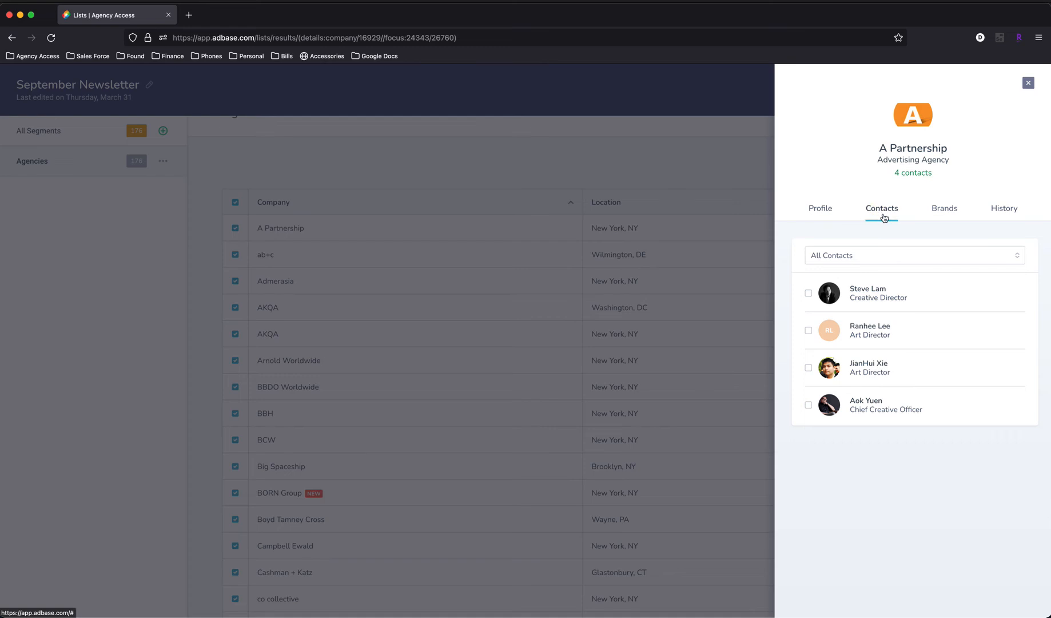
left_click(947, 208)
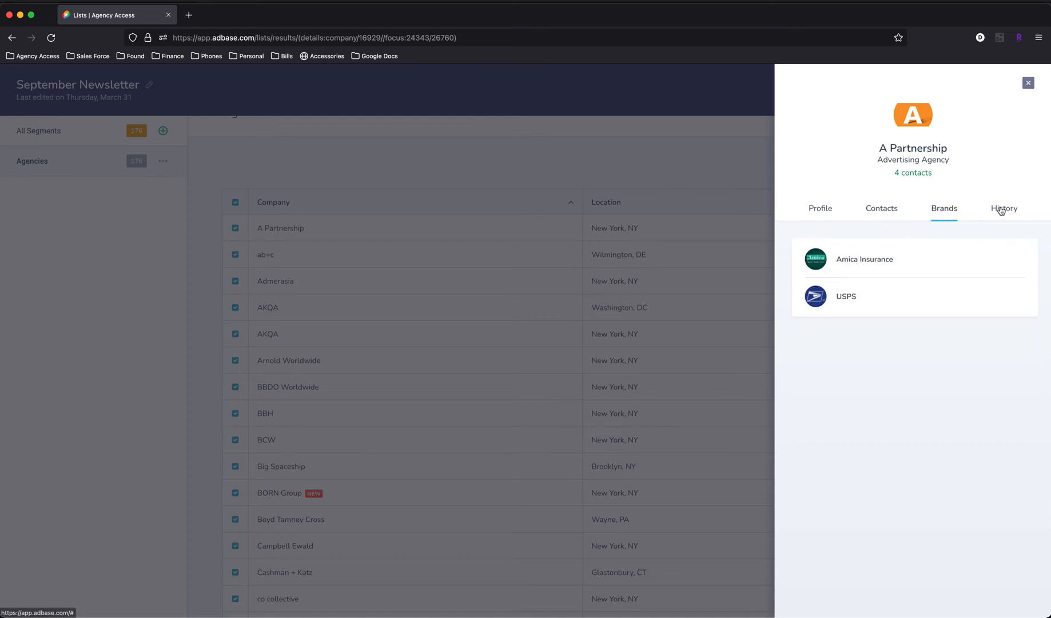
left_click(1003, 208)
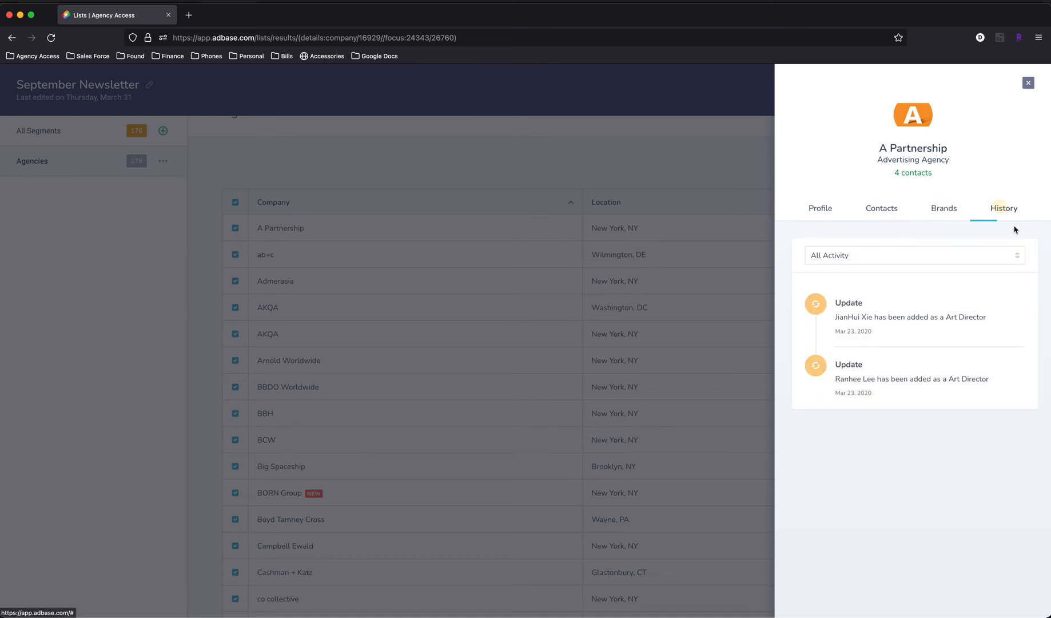
left_click(1028, 82)
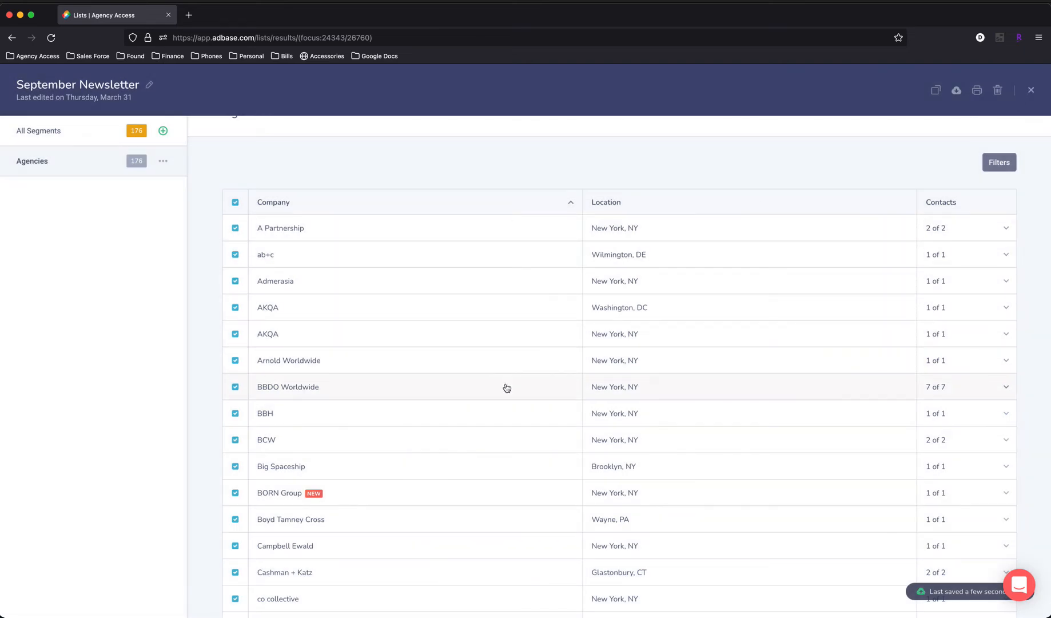
- Exclude the first two Senior Art Director contacts of BBDO Worldwide from the Agencies segment
left_click(447, 387)
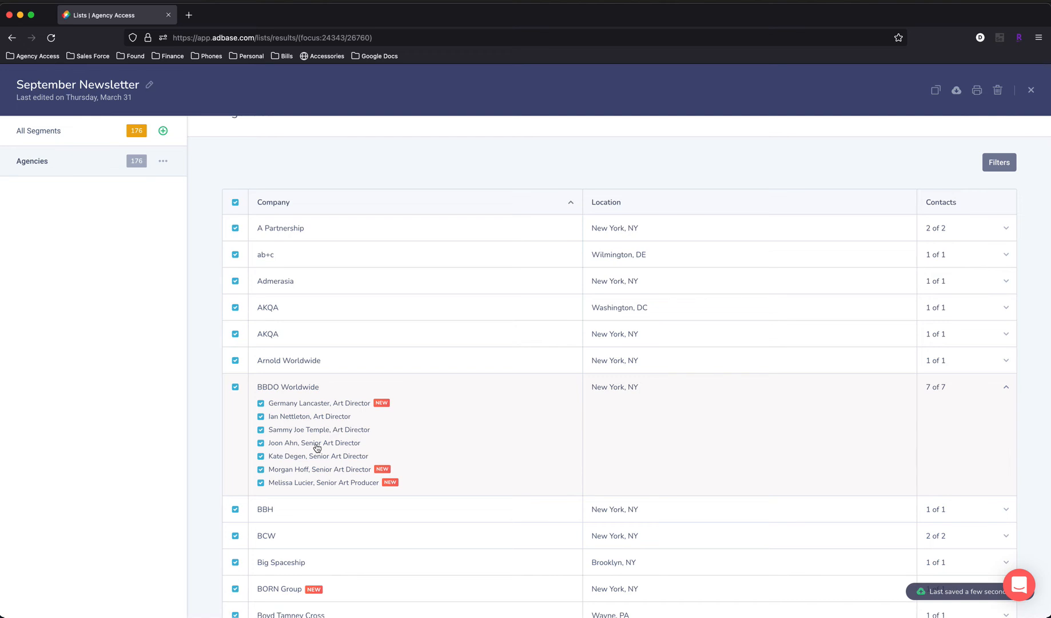
left_click(261, 457)
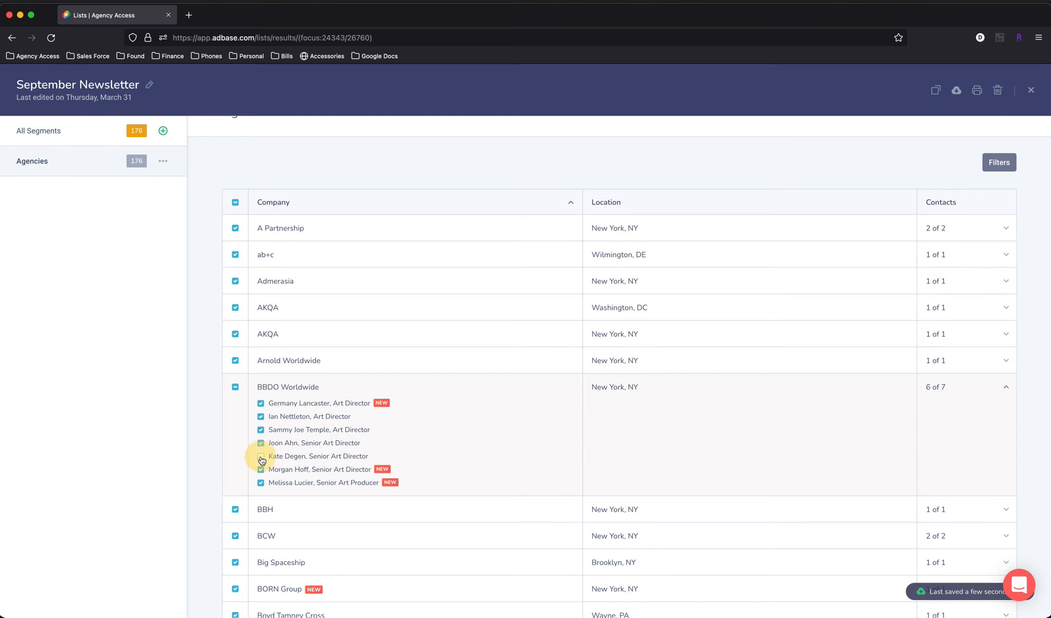
left_click(261, 444)
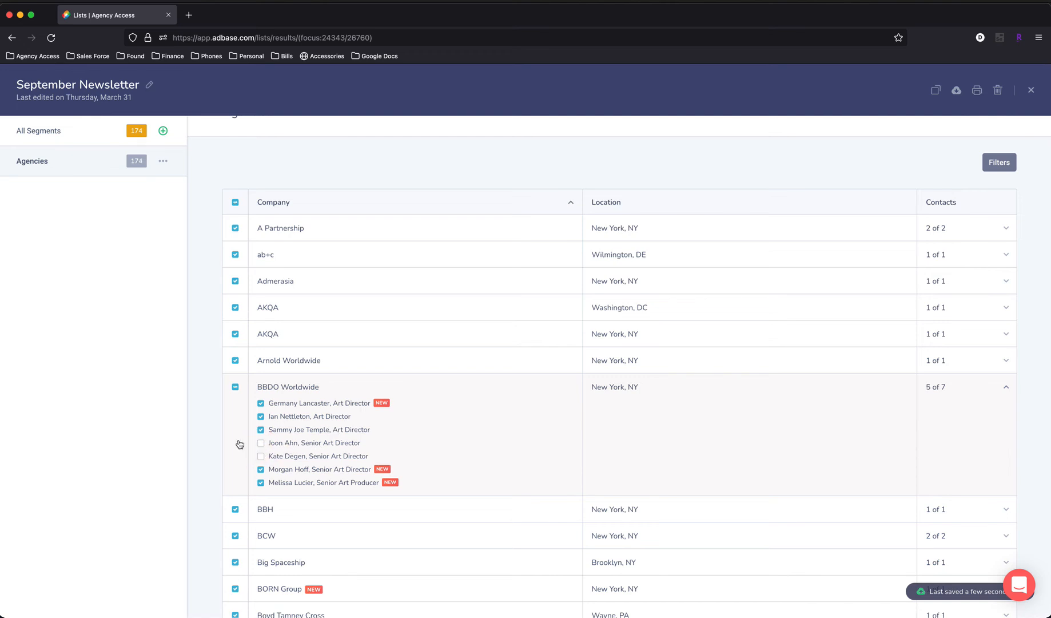
left_click(528, 388)
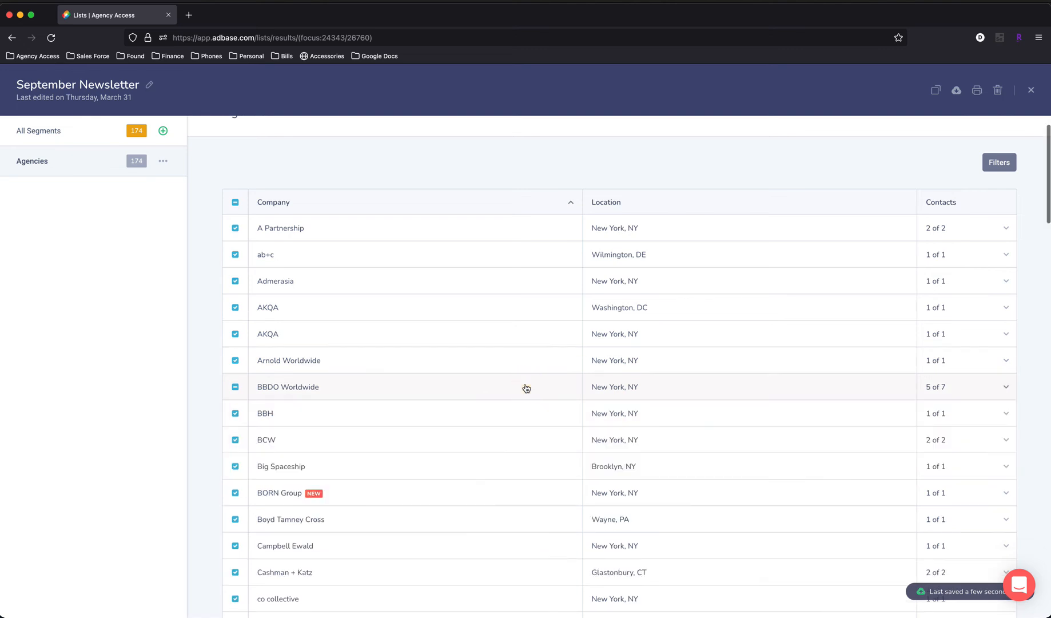
scroll(522, 397, "down", 2)
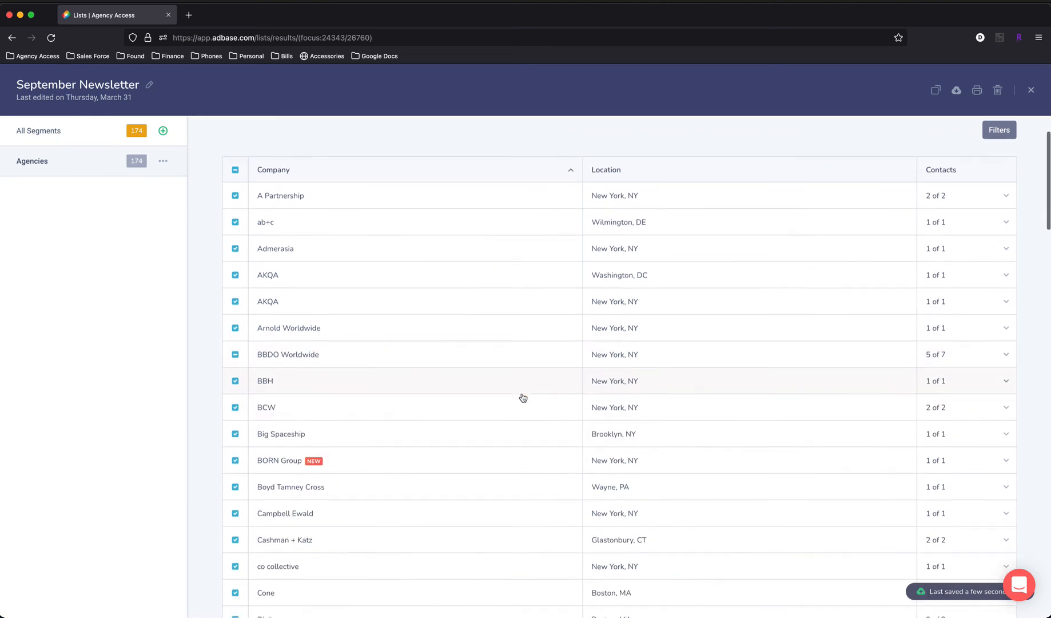
scroll(520, 397, "up", 3)
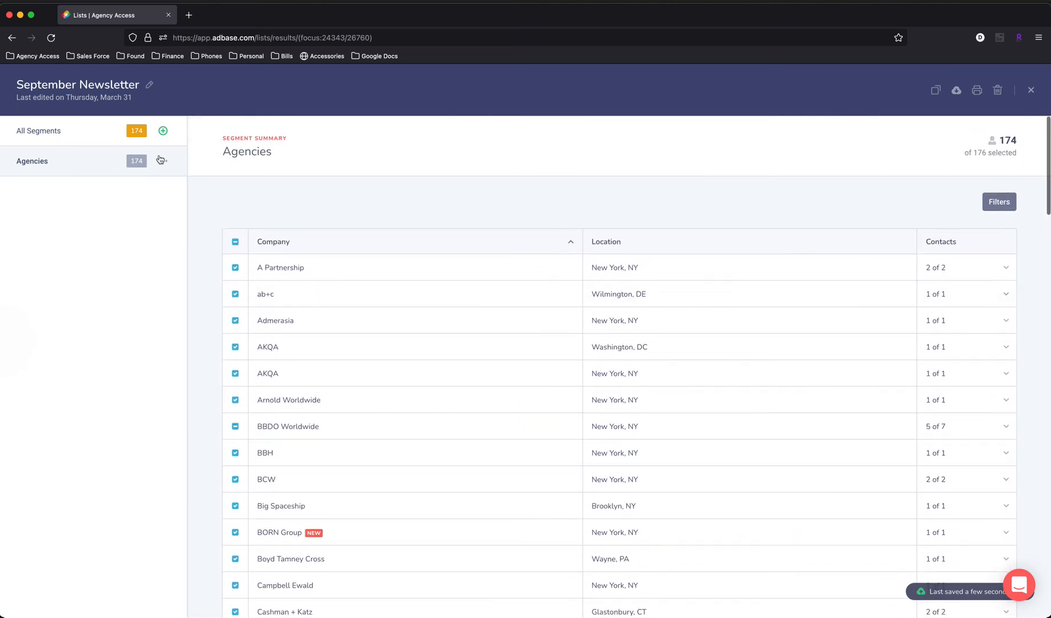
- Start a new list segment for Corporations with its Specialty set to Automotive
left_click(163, 132)
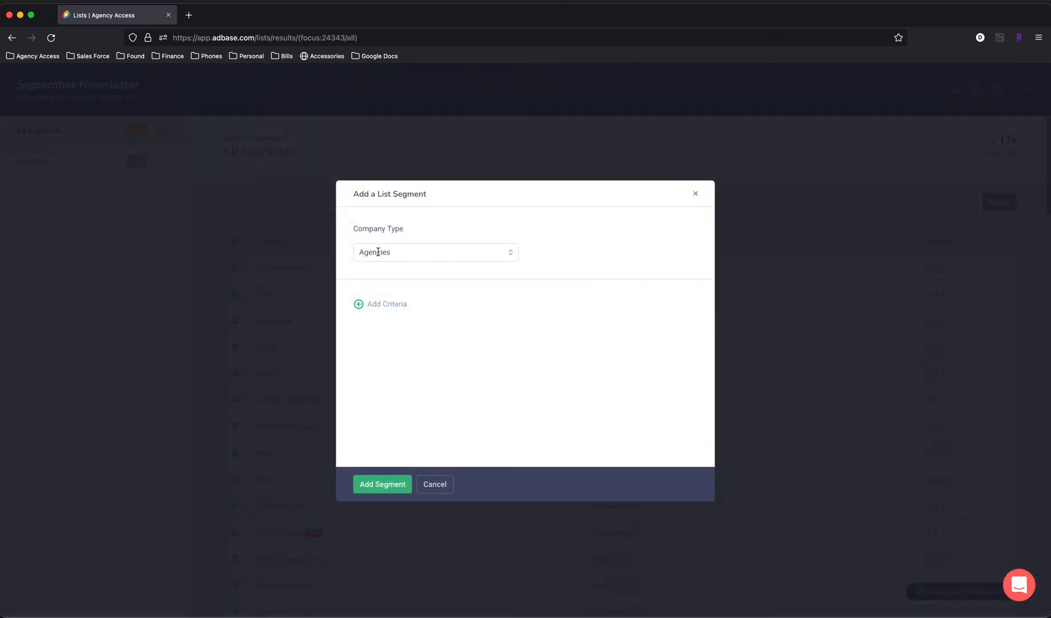
left_click(380, 252)
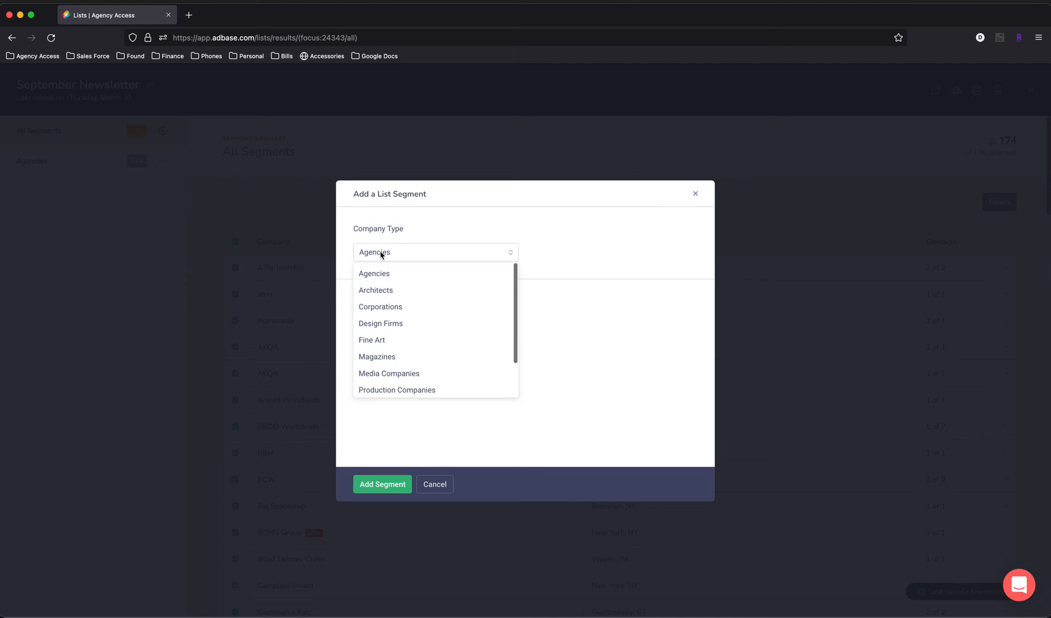
left_click(385, 308)
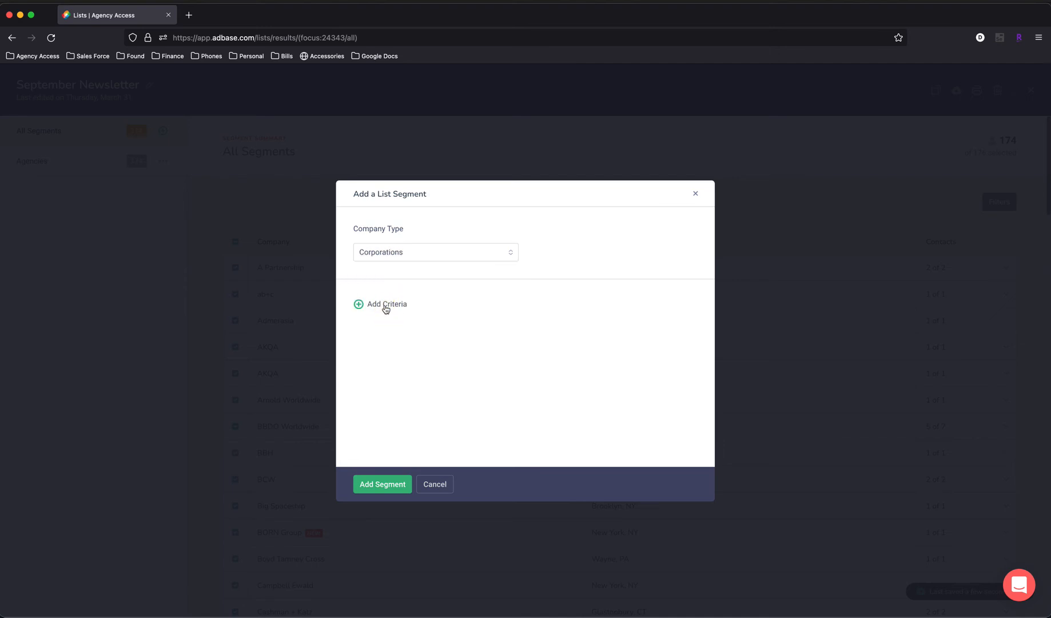
left_click(359, 305)
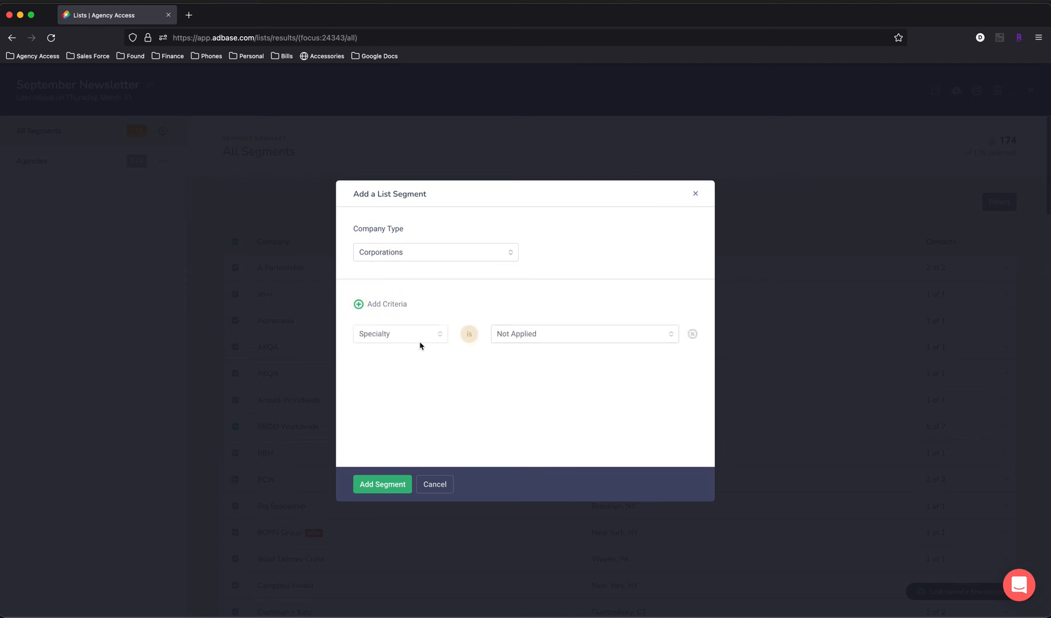
left_click(541, 335)
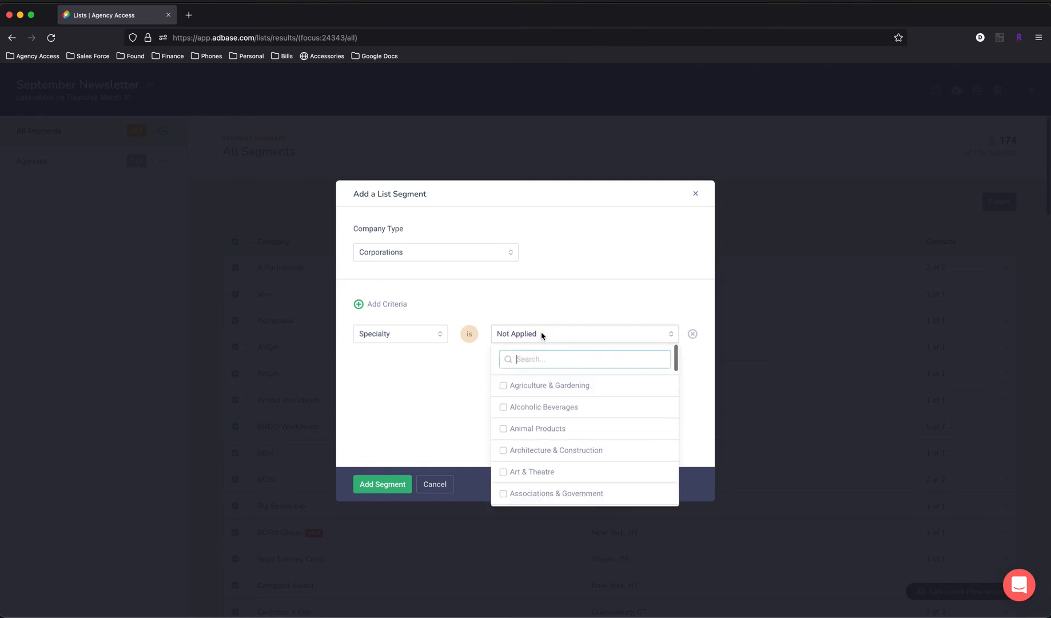
scroll(503, 487, "down", 2)
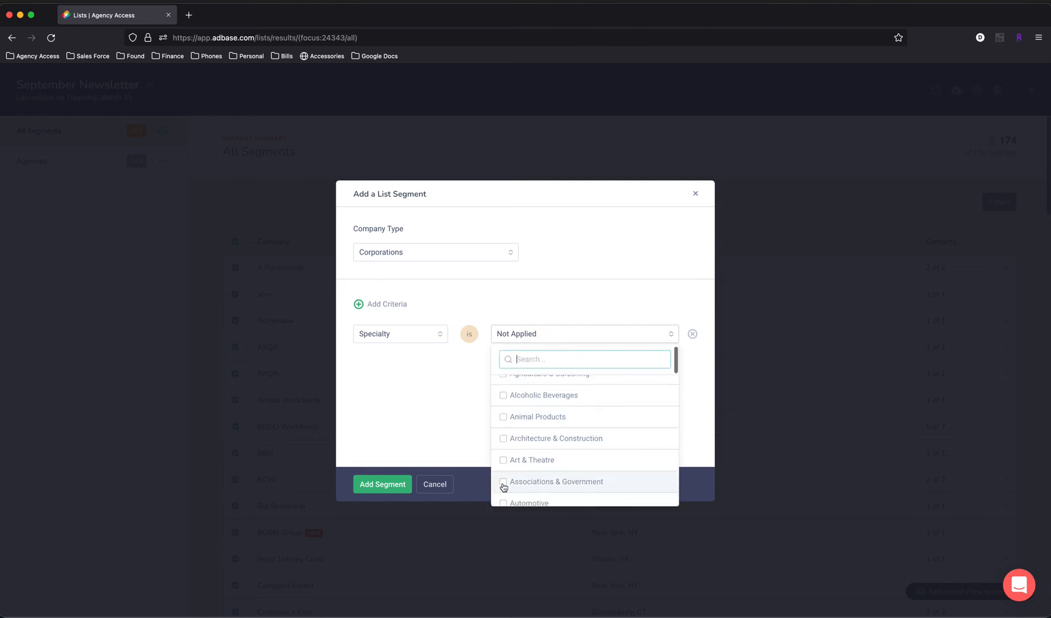
left_click(504, 483)
left_click(429, 416)
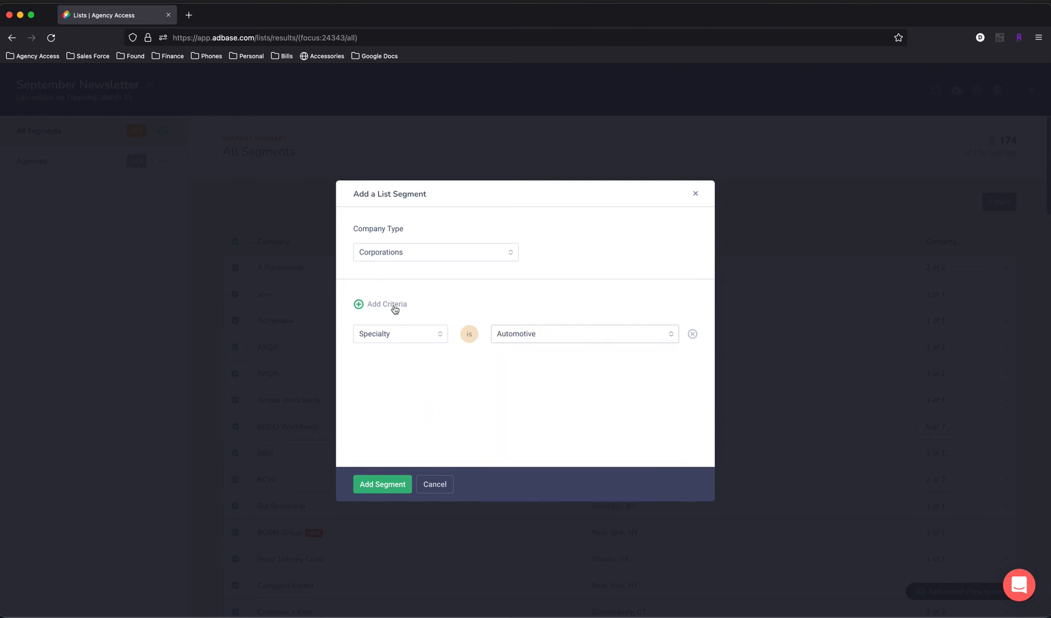
- Add a Location criterion to the Corporations segment for the Northeast region of the United States
left_click(392, 305)
left_click(553, 339)
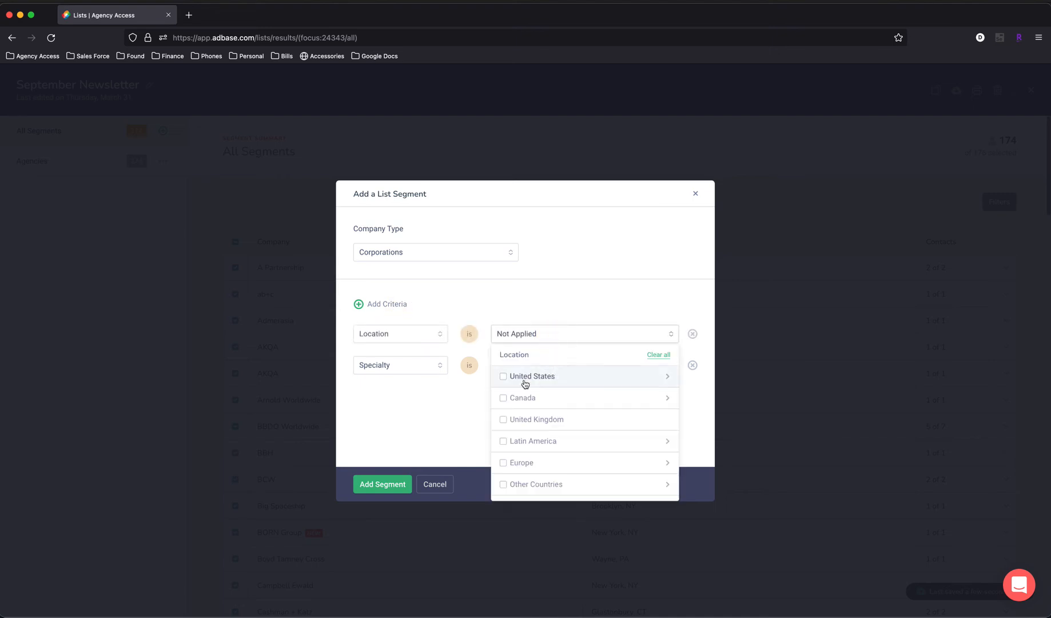
left_click(665, 379)
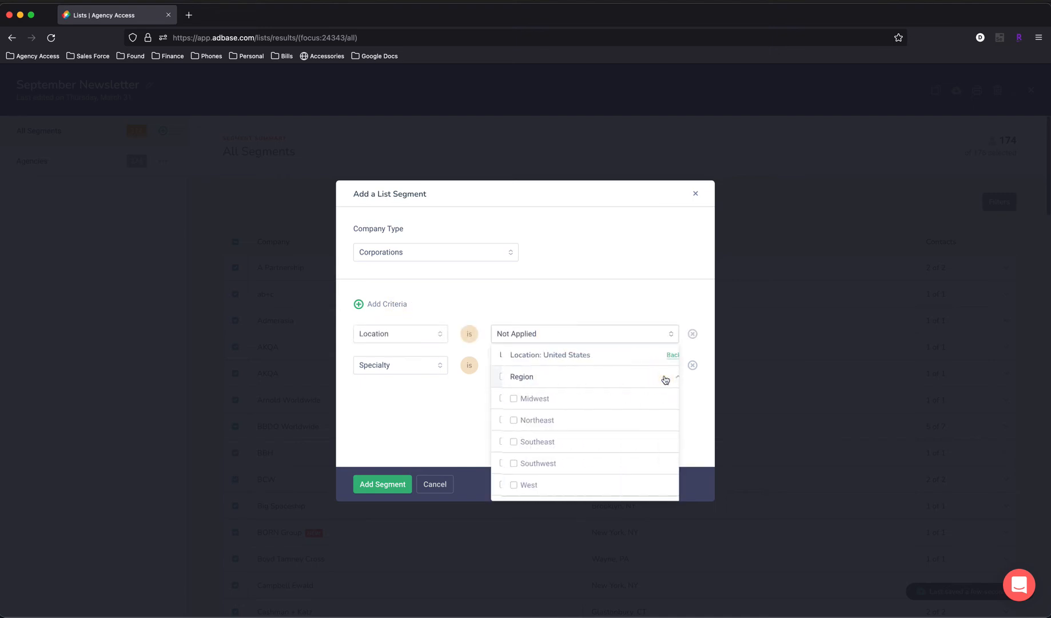
left_click(504, 421)
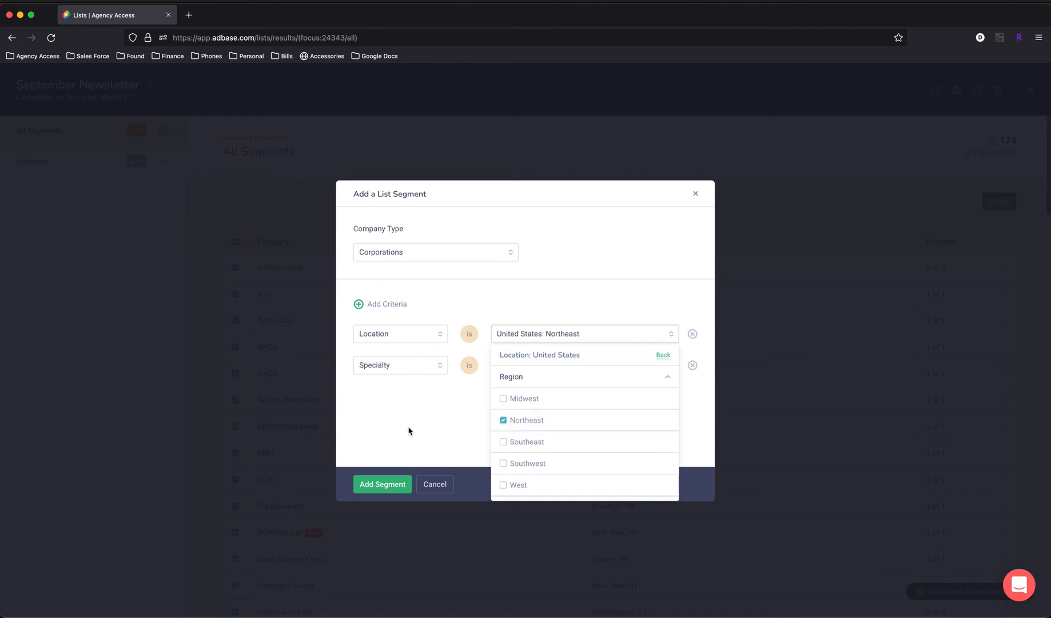
left_click(408, 429)
- Add a Role criterion to the Corporations segment covering Art Directors and Art Producers
left_click(375, 306)
left_click(560, 336)
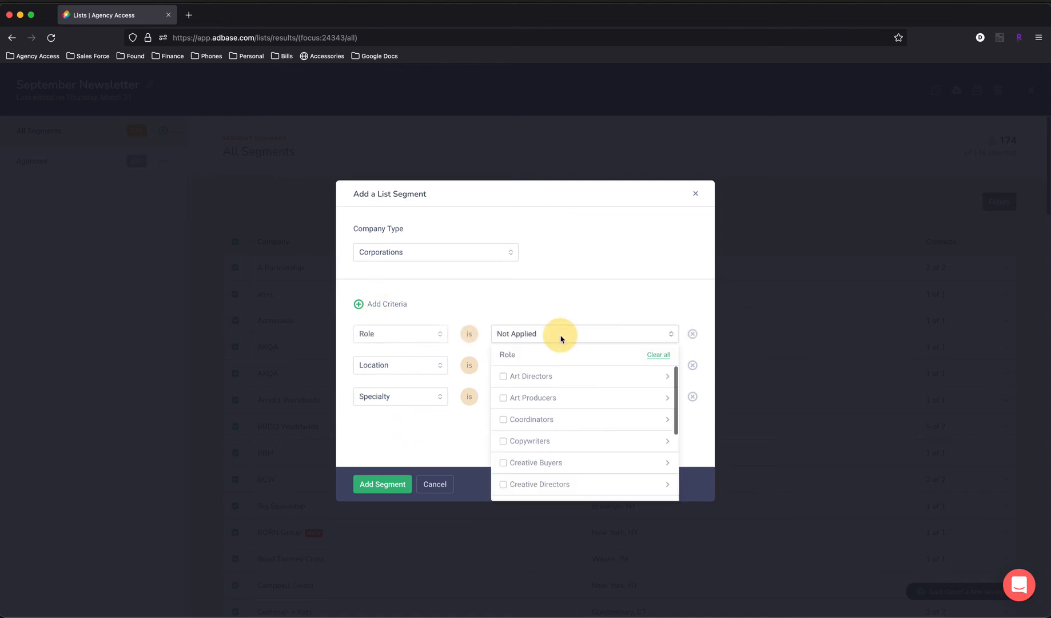
left_click(503, 377)
left_click(507, 399)
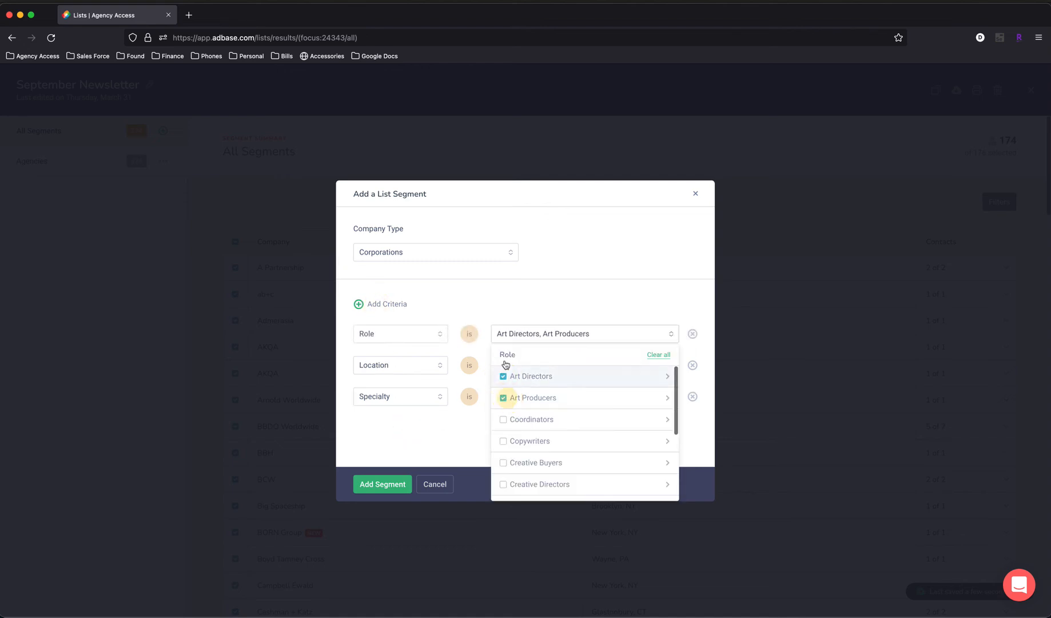
left_click(505, 300)
- Add the Corporations segment with Promo Preferences set to Accepts email, and select all of its companies
left_click(390, 307)
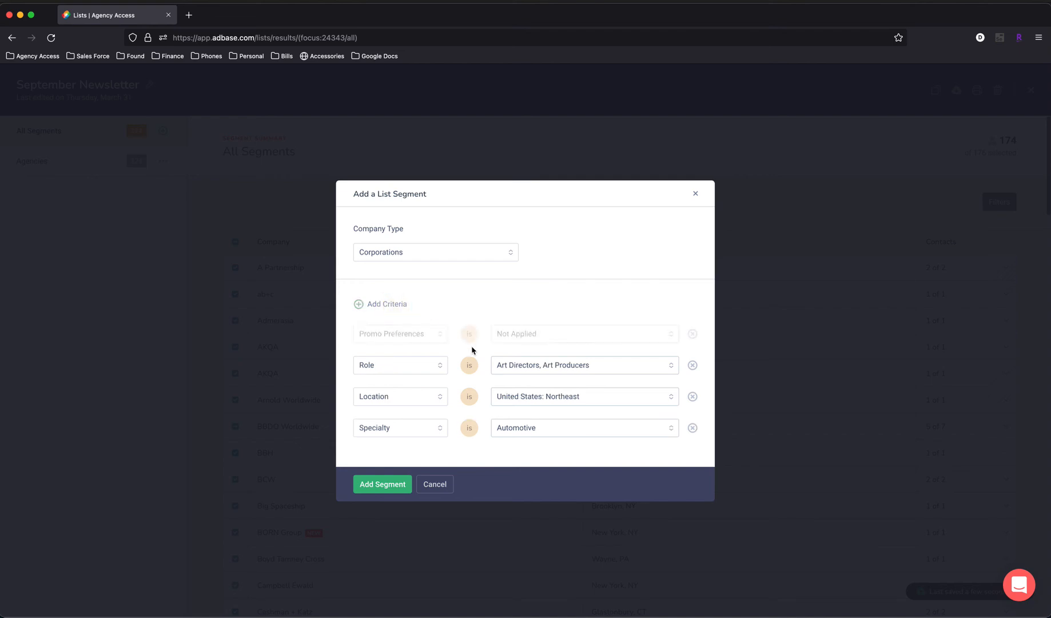
left_click(530, 336)
left_click(504, 355)
left_click(539, 307)
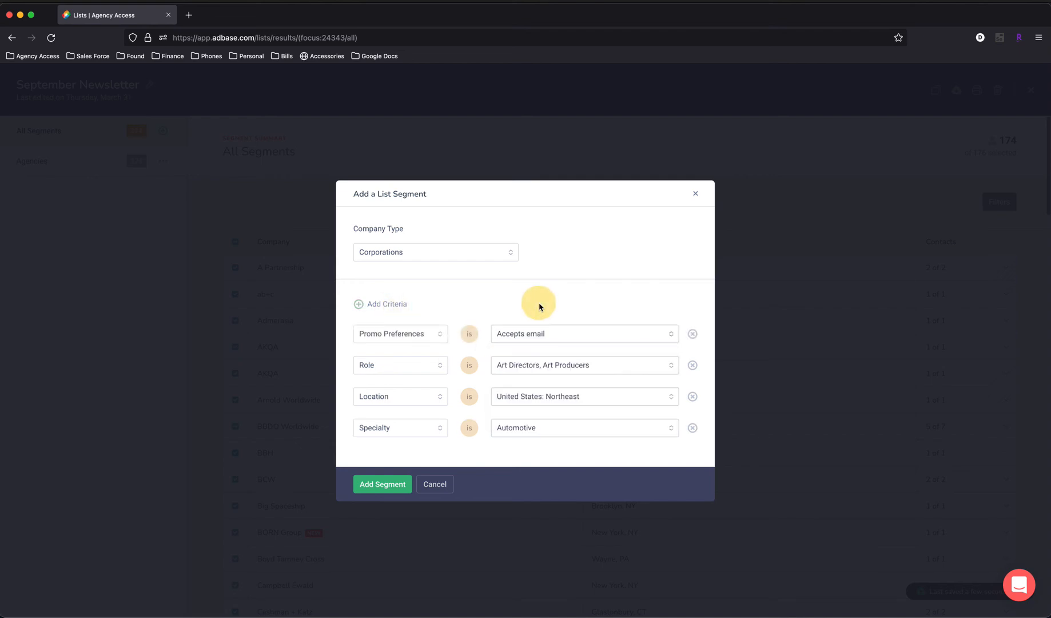
left_click(378, 486)
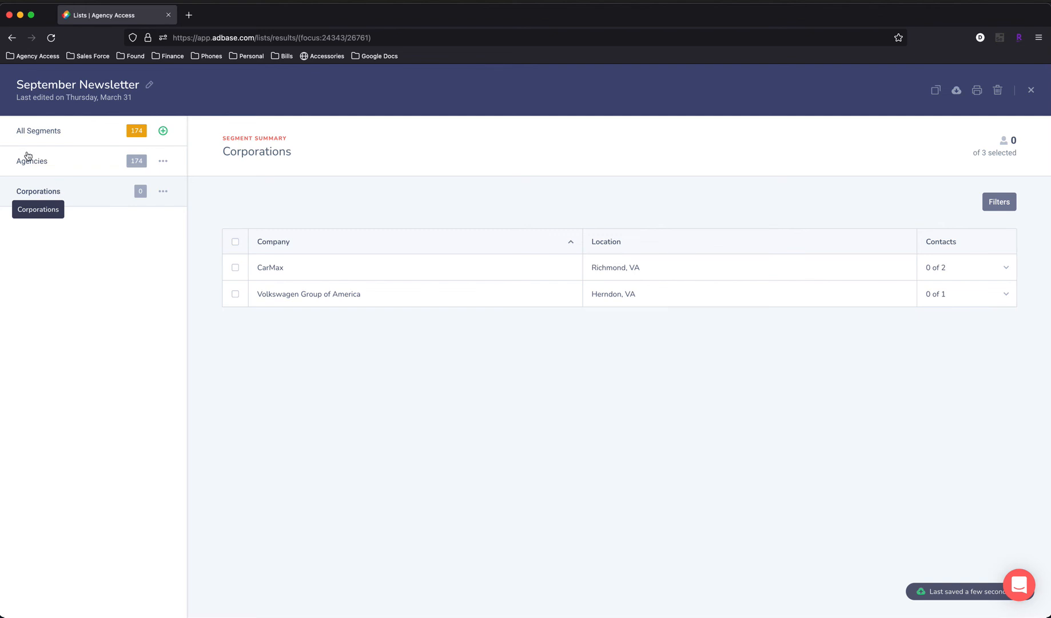
left_click(235, 242)
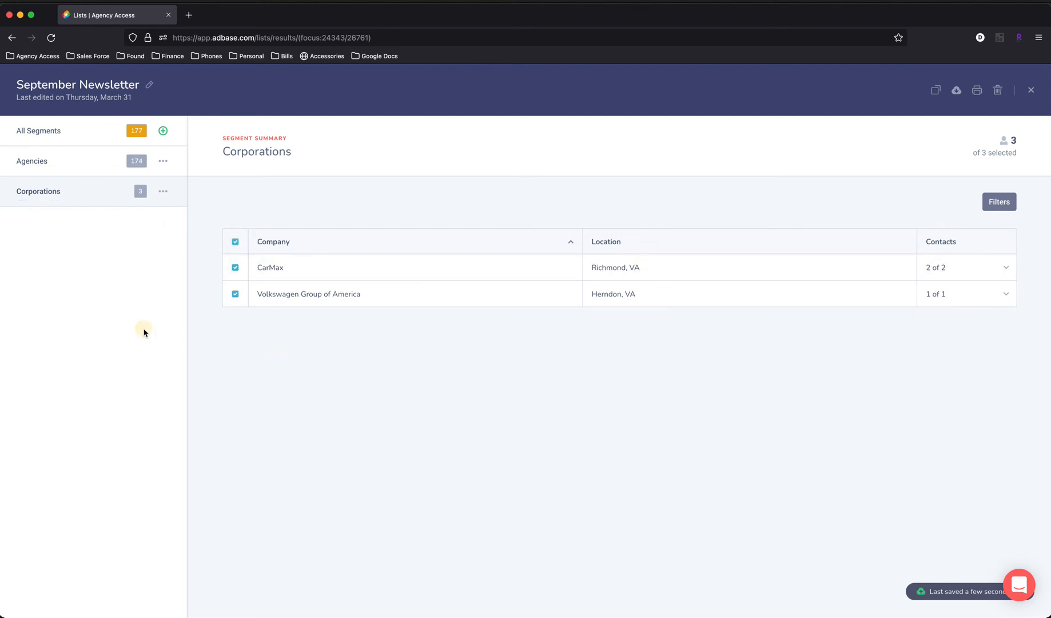
- Start a new list segment for Magazines with Specialty, Location, Role and Promo Preferences criteria
left_click(163, 132)
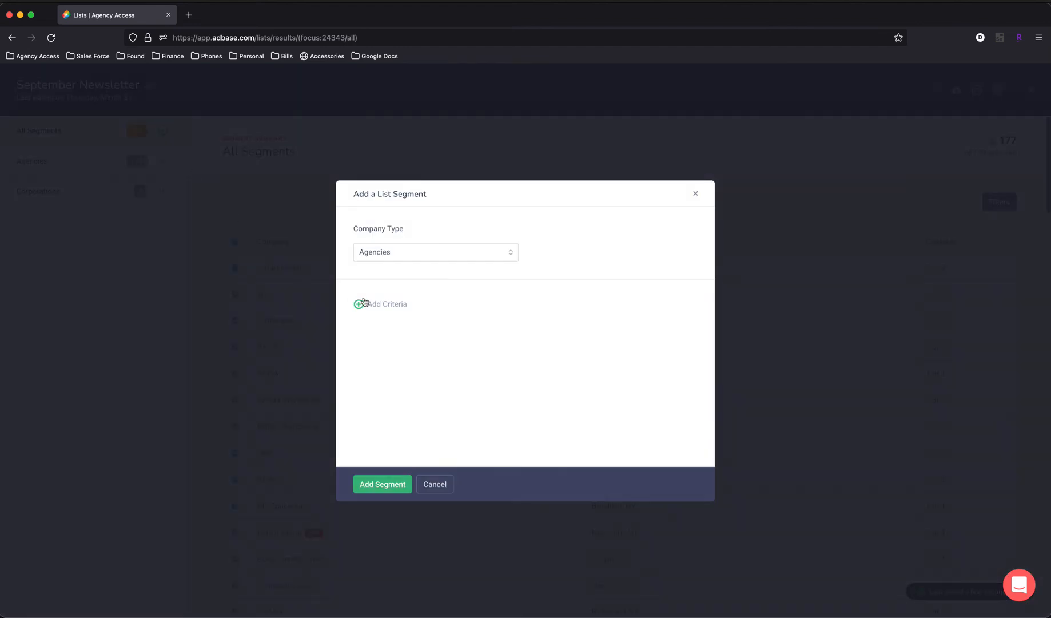
left_click(422, 255)
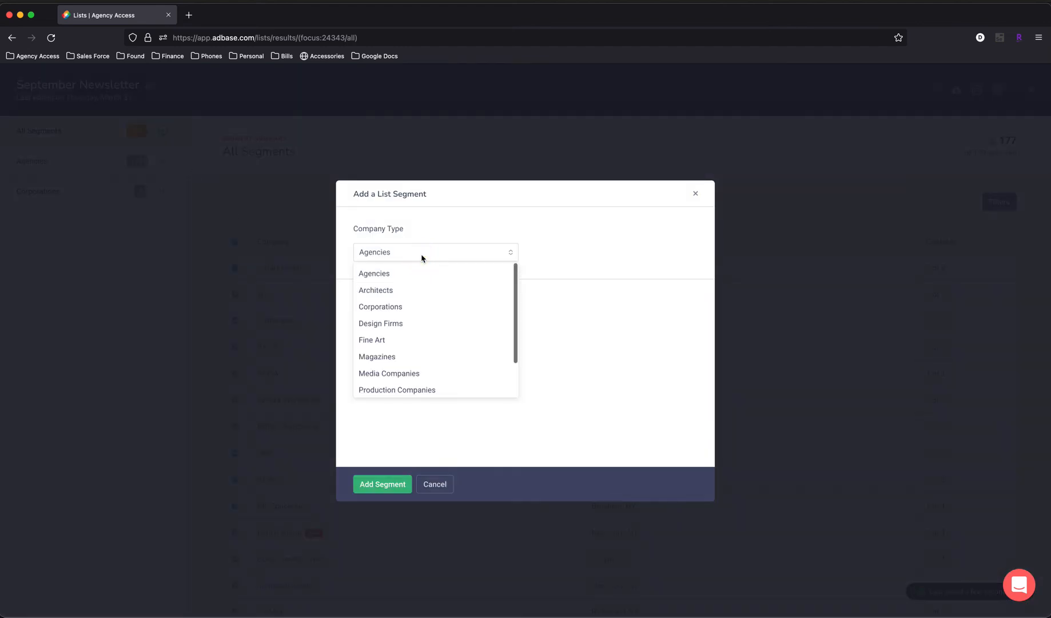
left_click(376, 356)
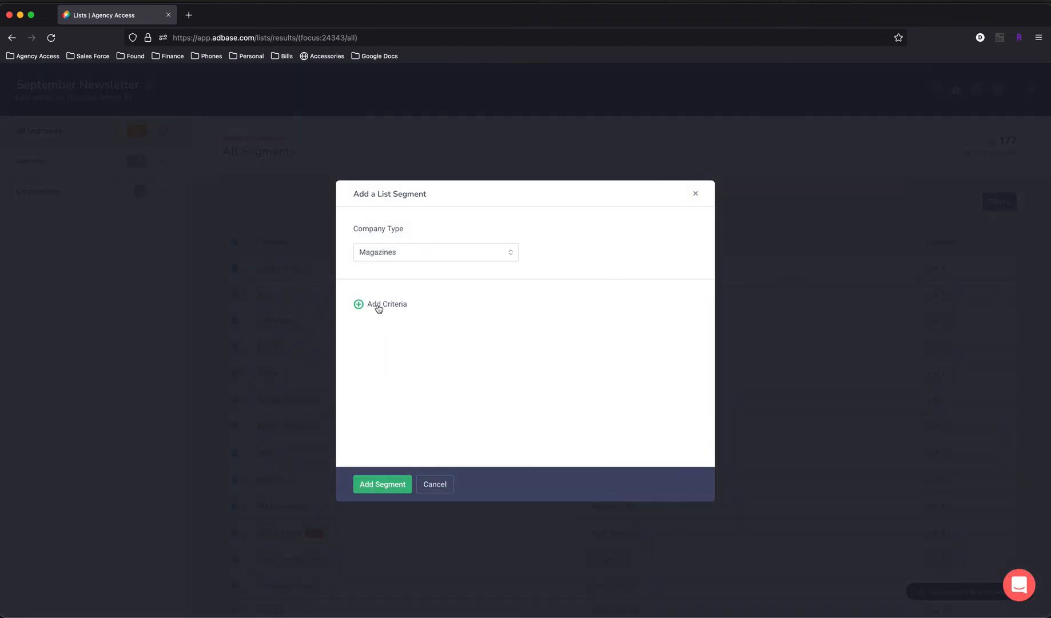
left_click(378, 308)
left_click(378, 307)
left_click(378, 307)
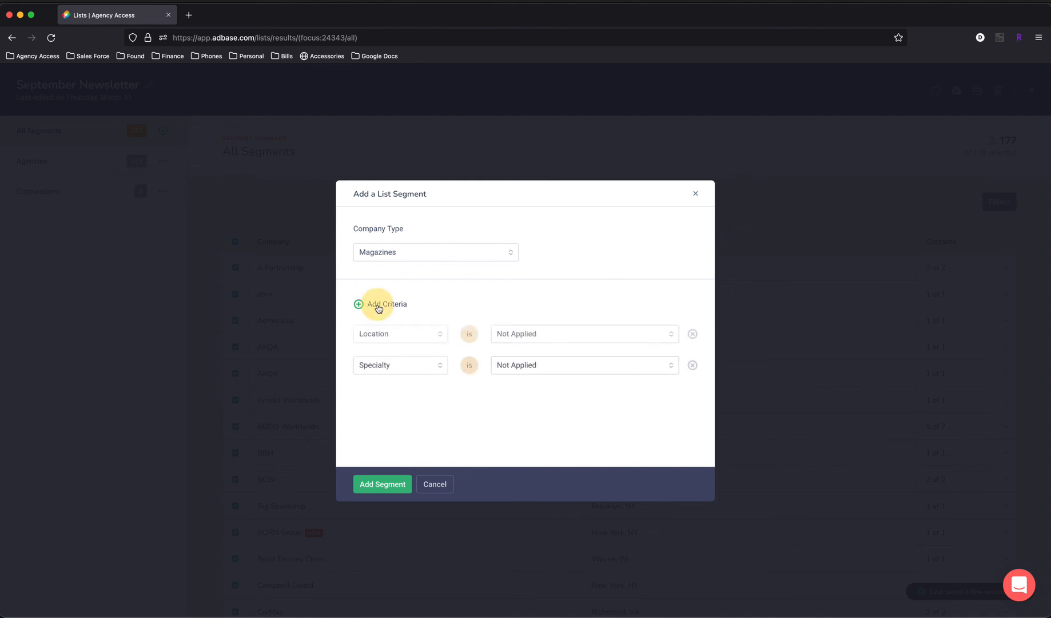
left_click(378, 307)
left_click(378, 307)
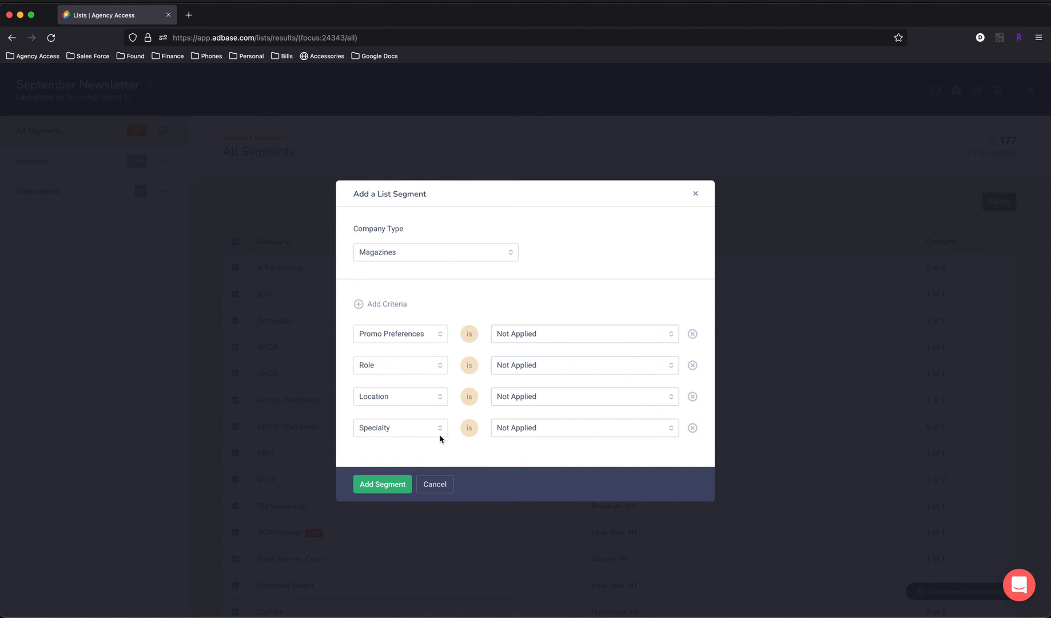
- Set the Magazines segment's Specialty to Automotive and its Location to the Northeast region of the United States
left_click(556, 429)
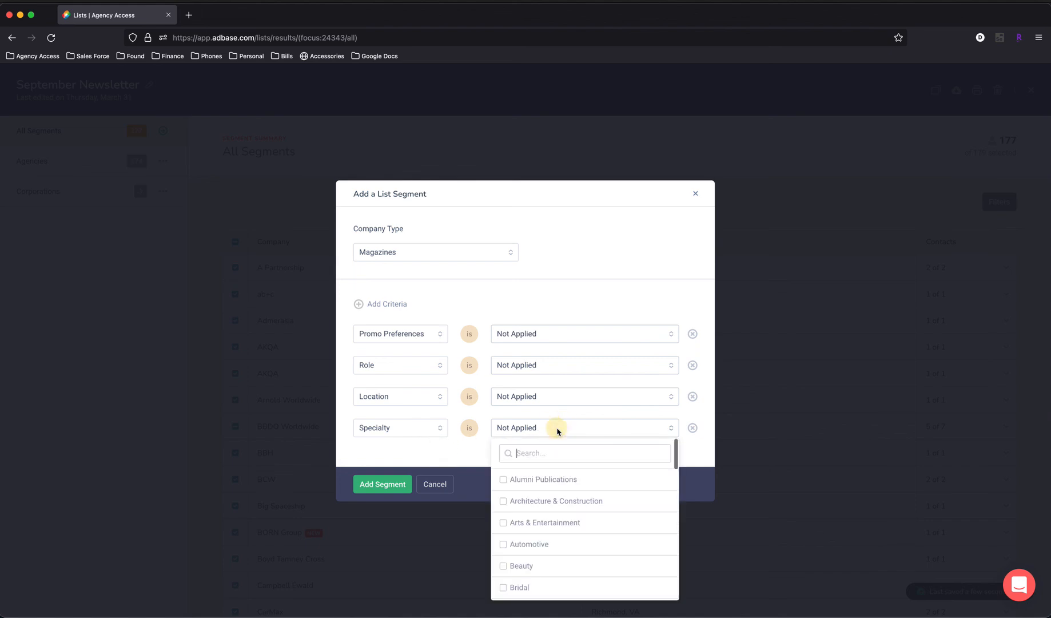
left_click(504, 546)
left_click(524, 400)
left_click(525, 399)
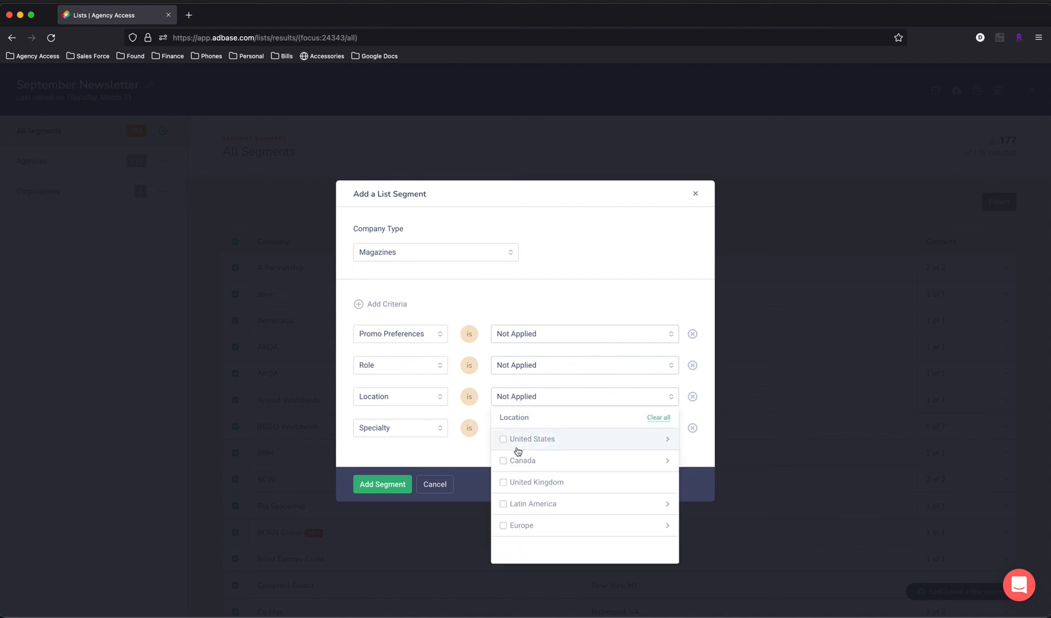
left_click(664, 440)
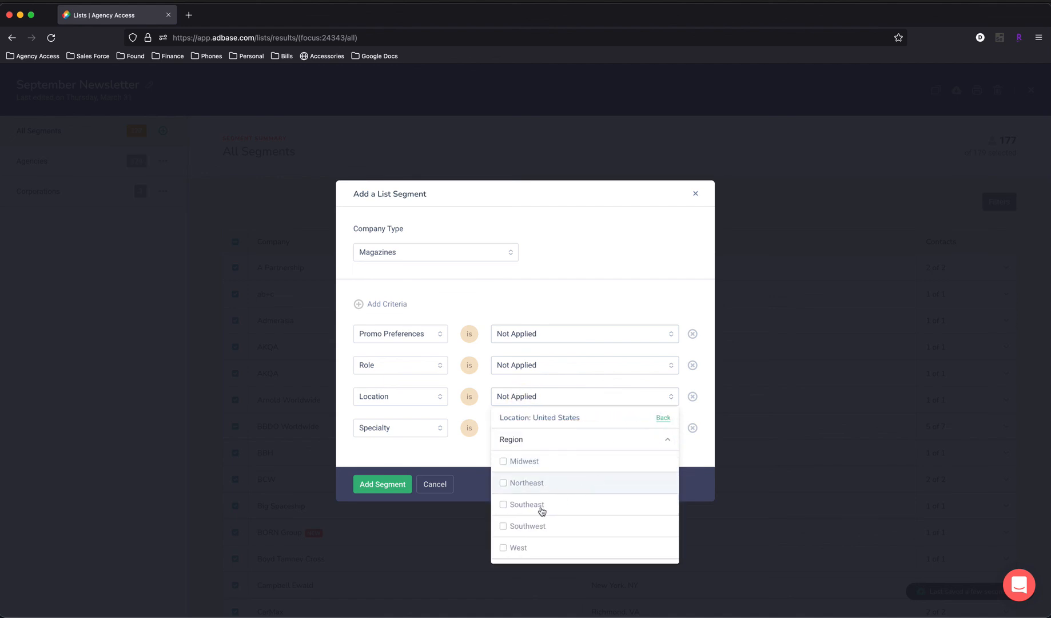
left_click(504, 485)
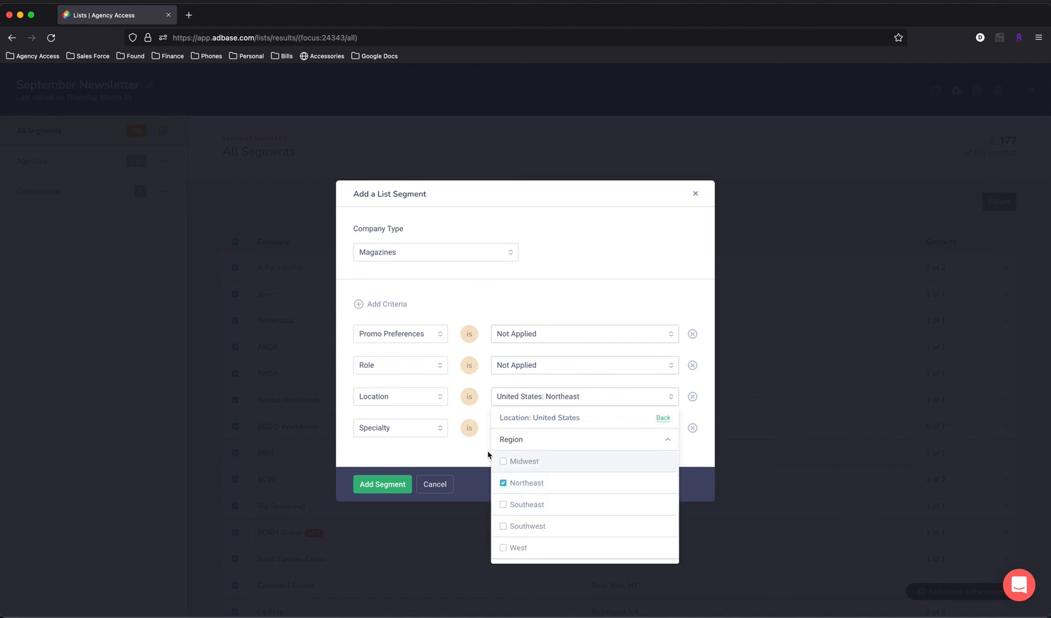
- Set the Magazines segment's Role to Art Directors and Editors
left_click(560, 365)
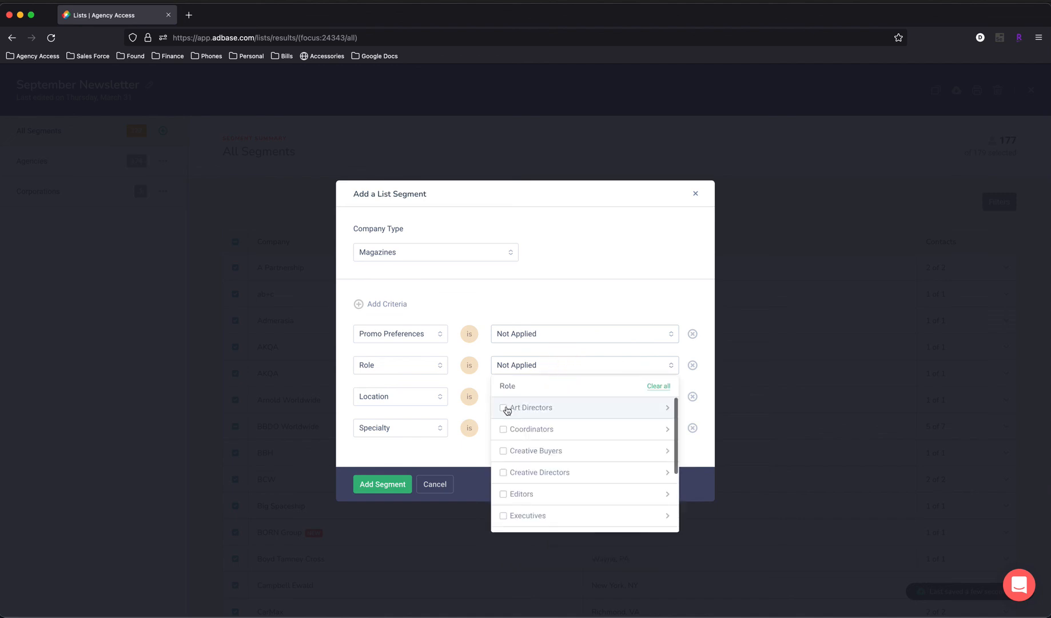
left_click(504, 407)
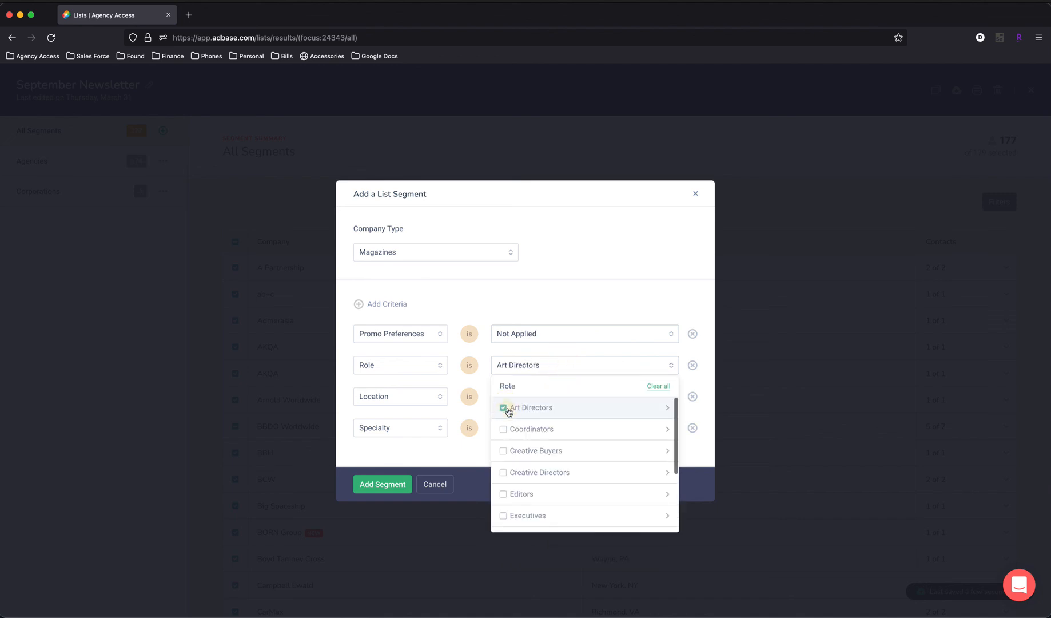
left_click(503, 493)
left_click(570, 318)
- Set Promo Preferences to Accepts email and add the completed Magazines segment to the list
left_click(571, 334)
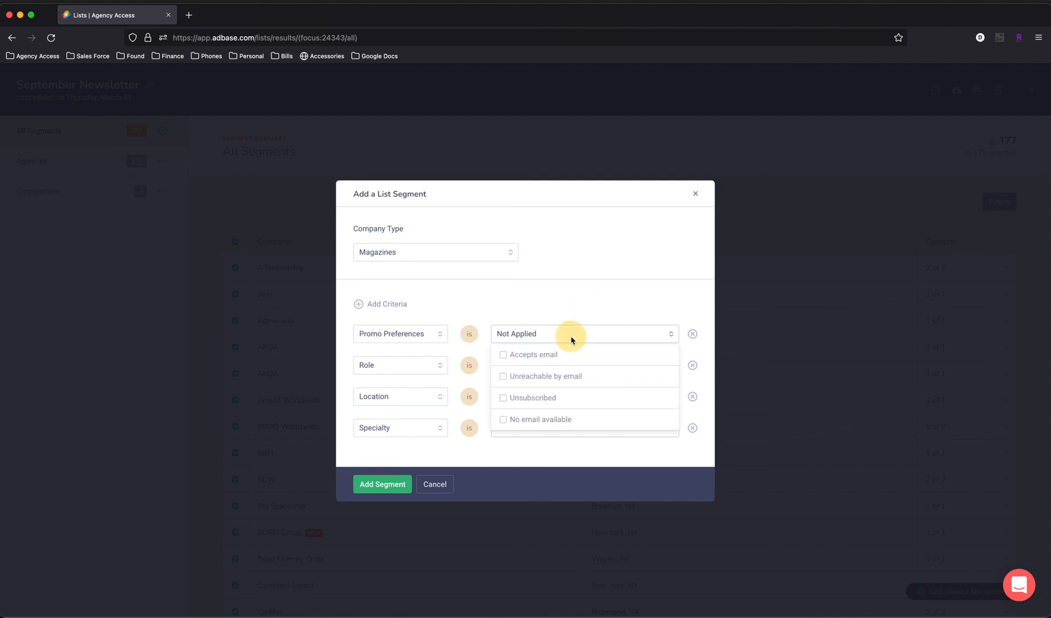
left_click(504, 355)
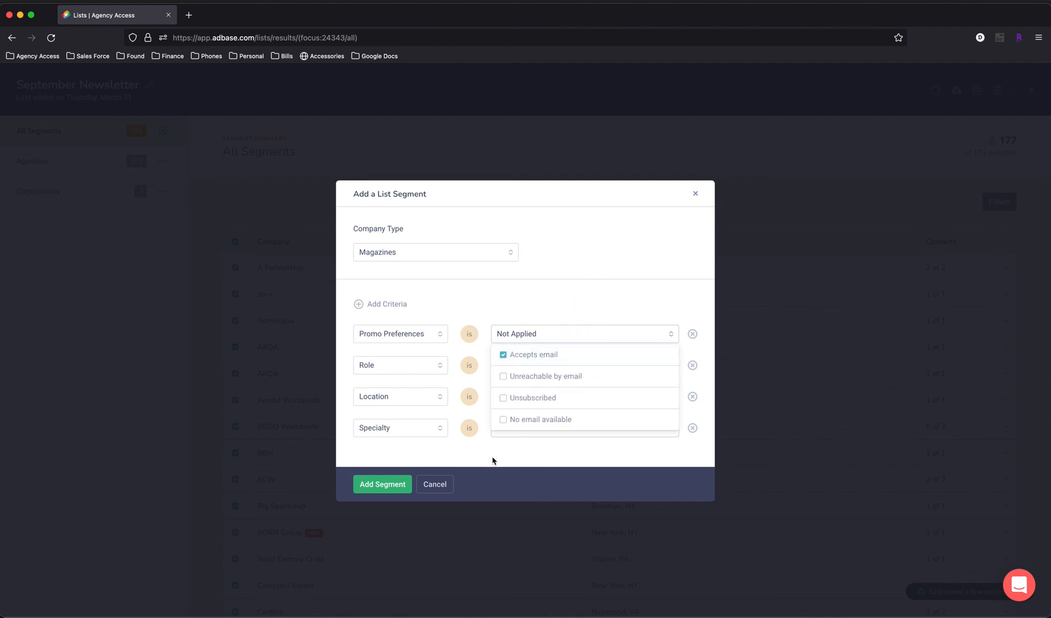
left_click(493, 457)
left_click(378, 484)
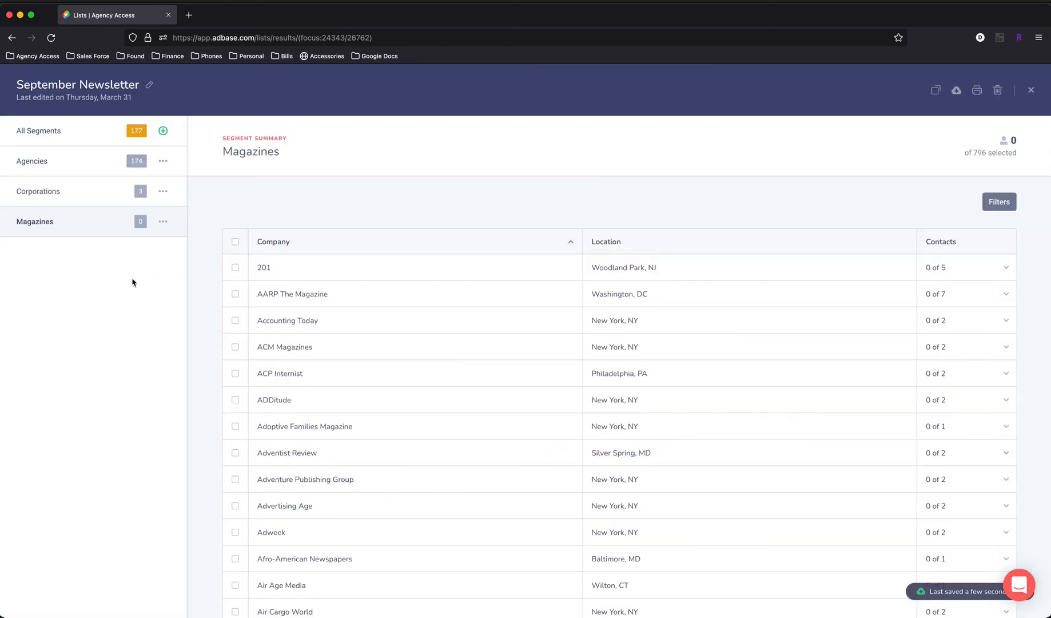
- Select every contact in the whole Magazines segment, including those beyond the current page
left_click(234, 242)
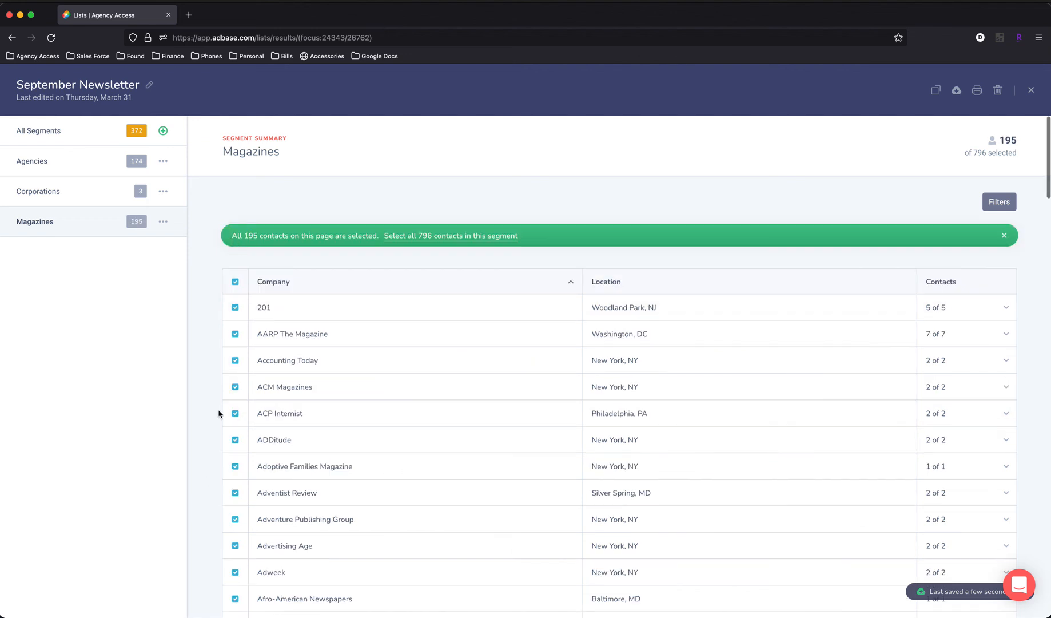
left_click(424, 237)
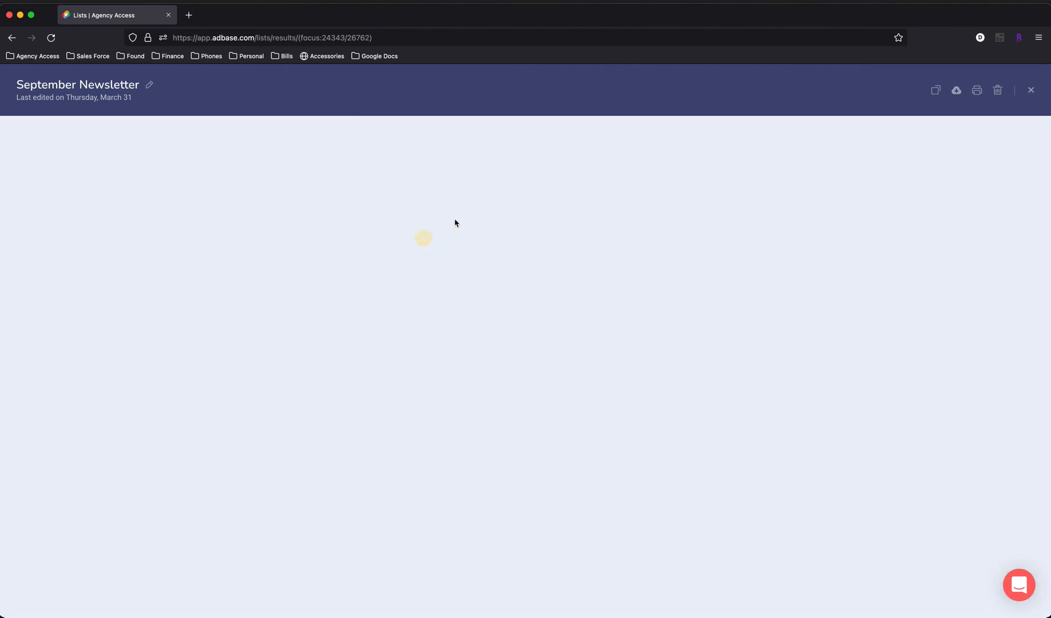